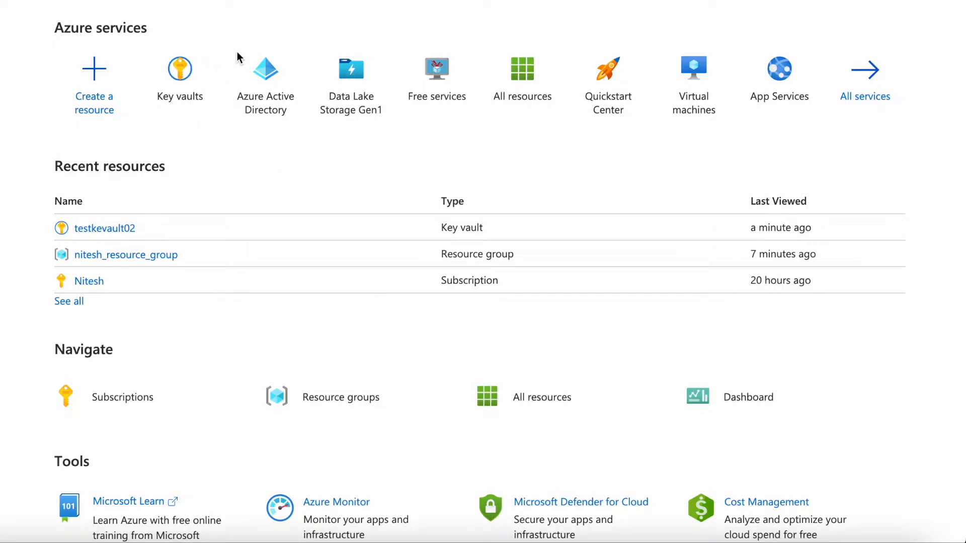
- Start creating a new key vault in the Key vaults service and assign it to the existing resource group
{"action": "left_click", "coordinate": [179, 67]}
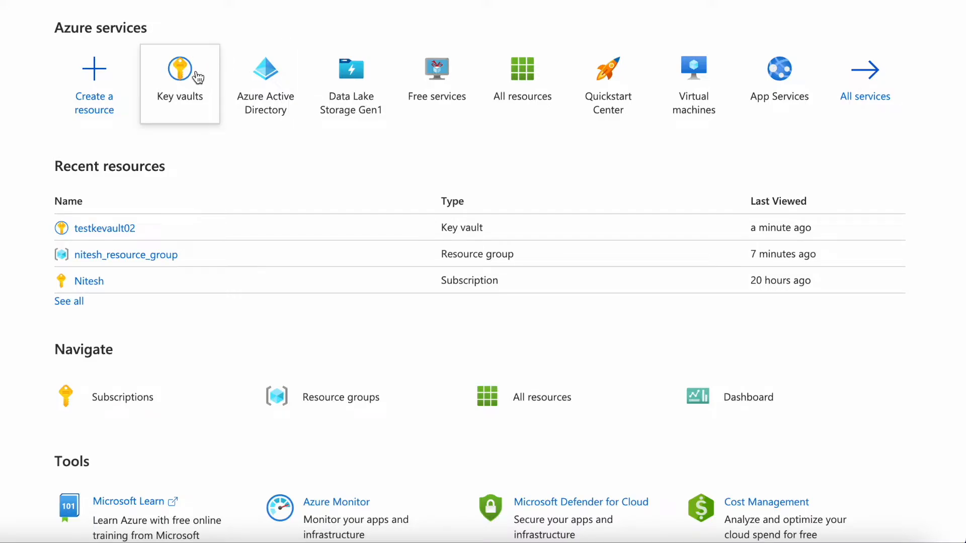
{"action": "left_click", "coordinate": [196, 77]}
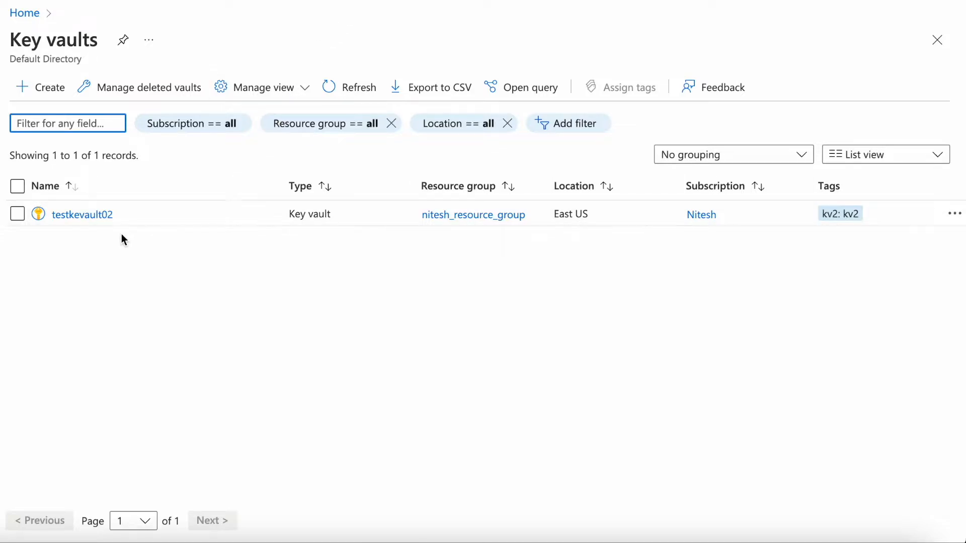
{"action": "left_click", "coordinate": [57, 97]}
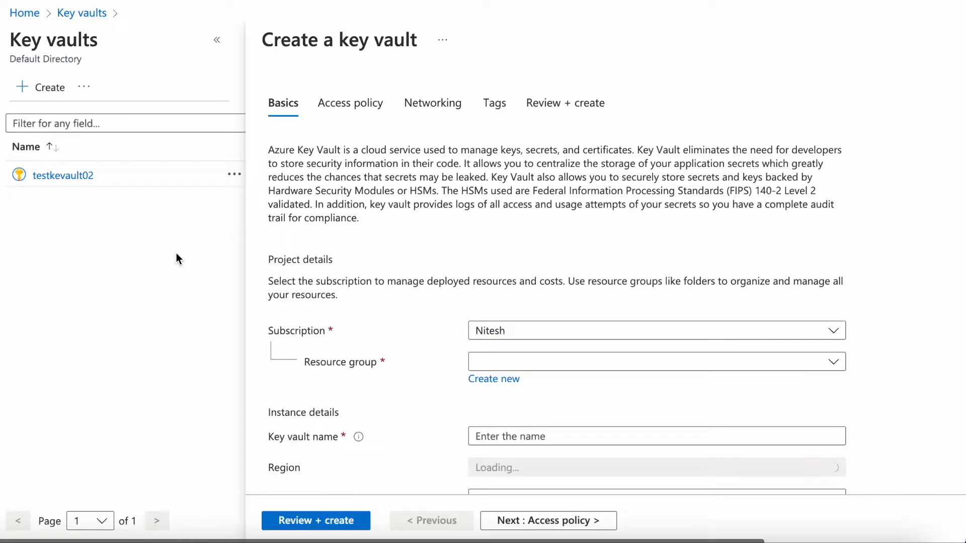
{"action": "scroll", "coordinate": [458, 281], "scroll_direction": "down", "scroll_amount": 2}
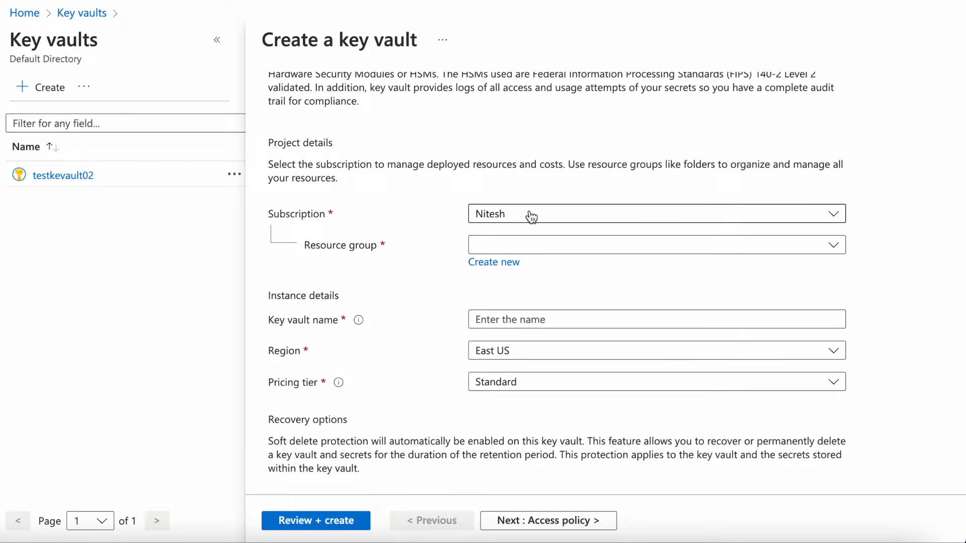
{"action": "left_click", "coordinate": [524, 252]}
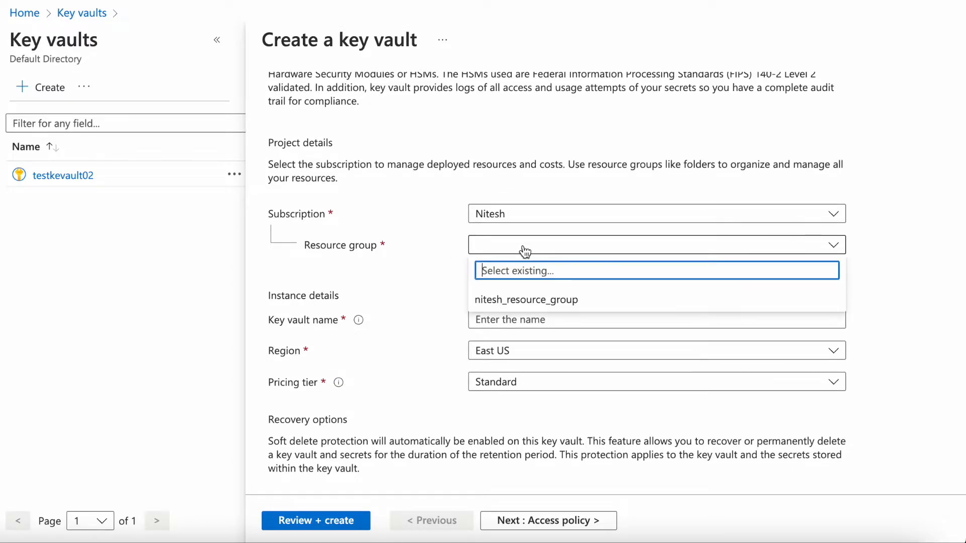
{"action": "left_click", "coordinate": [540, 302]}
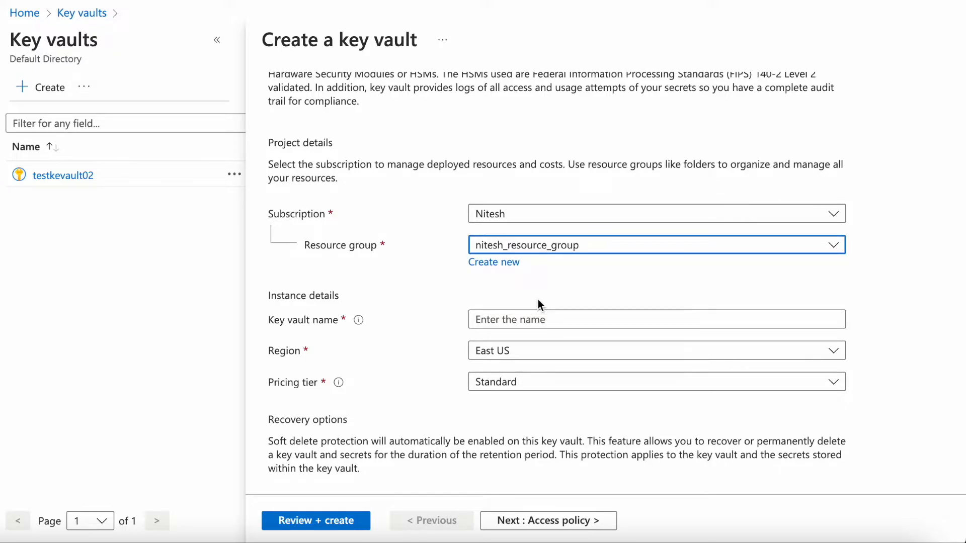
- Name the new key vault testkeyvault04
{"action": "scroll", "coordinate": [539, 299], "scroll_direction": "down", "scroll_amount": 2}
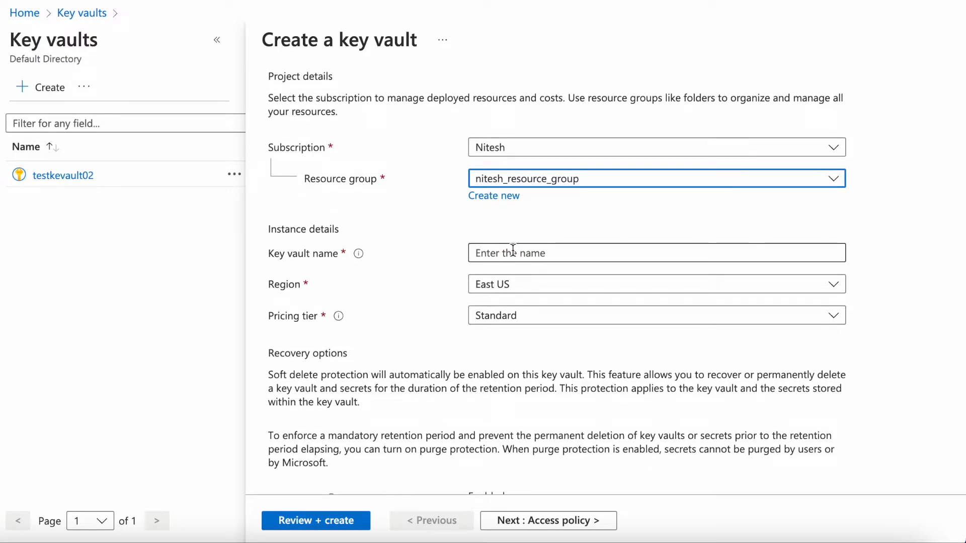
{"action": "left_click", "coordinate": [513, 250]}
{"action": "type", "text": "testkeyvault04"}
{"action": "left_click", "coordinate": [388, 328]}
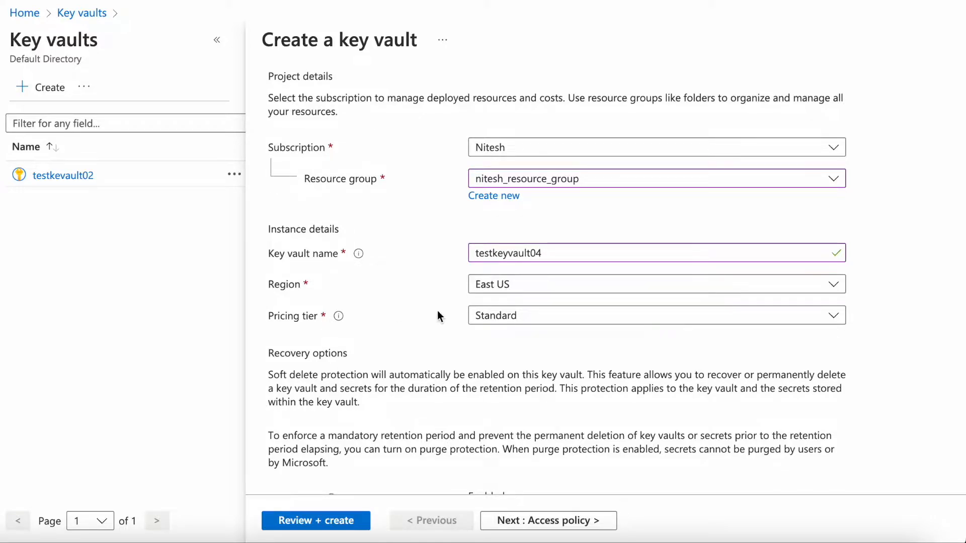
- Set the pricing tier to Premium (includes support for HSM backed keys) and proceed to the access policy settings
{"action": "left_click", "coordinate": [526, 322]}
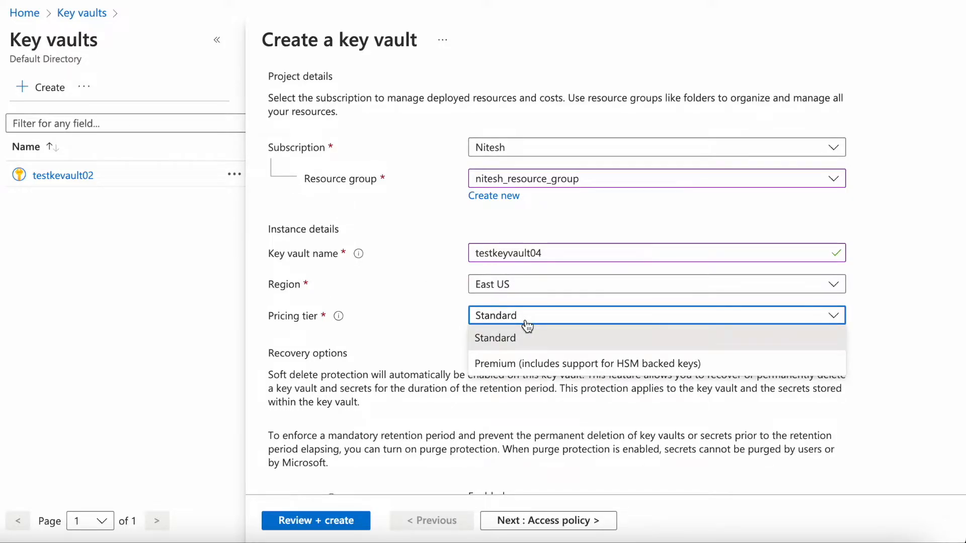
{"action": "left_click", "coordinate": [562, 363]}
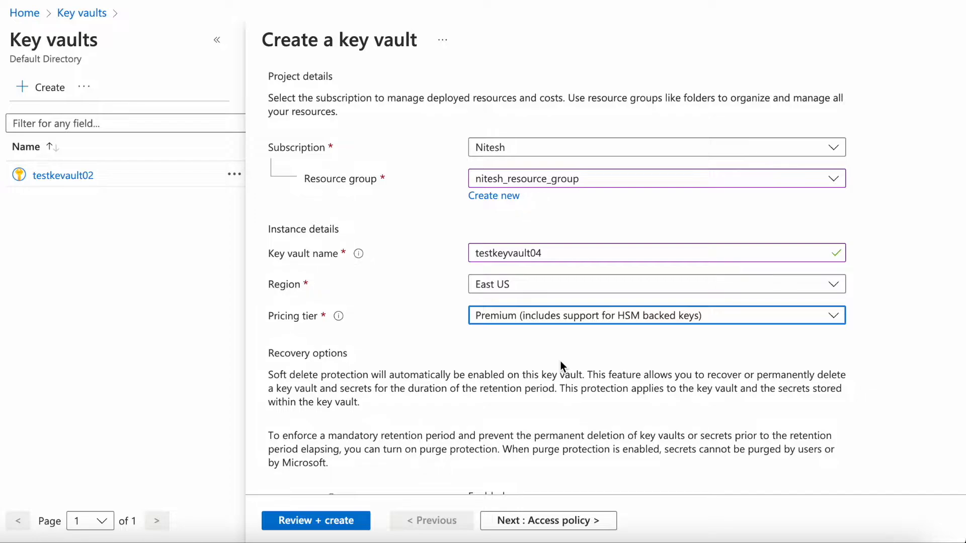
{"action": "scroll", "coordinate": [561, 366], "scroll_direction": "down", "scroll_amount": 1}
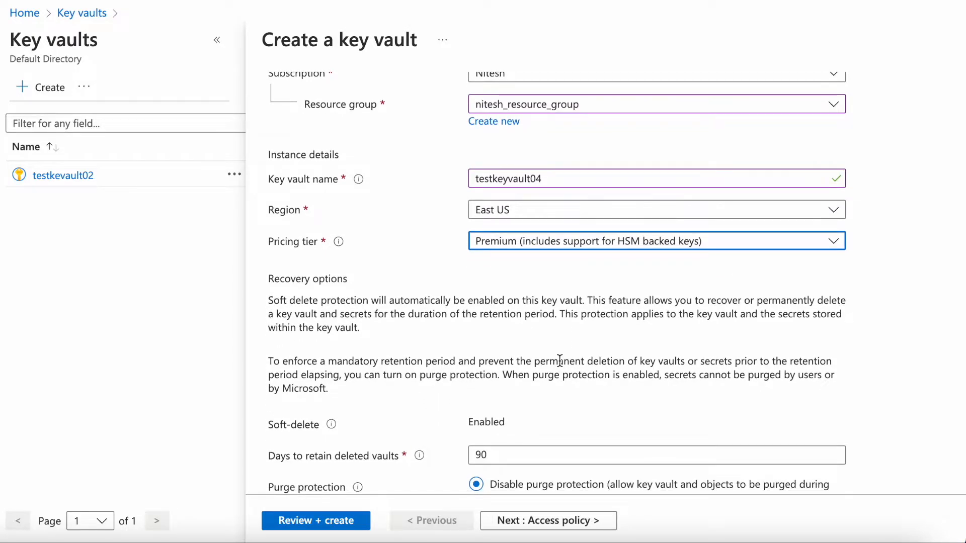
{"action": "scroll", "coordinate": [559, 361], "scroll_direction": "down", "scroll_amount": 1}
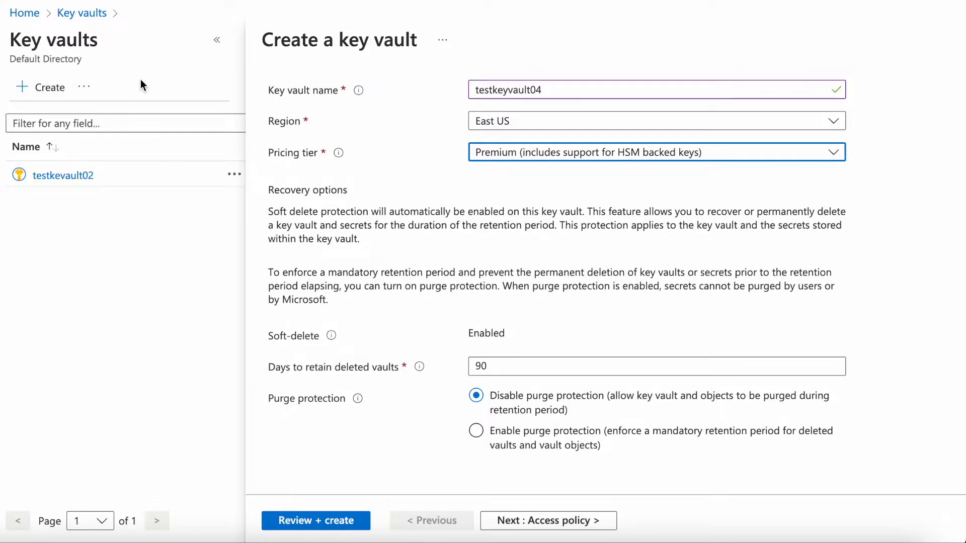
{"action": "left_click", "coordinate": [550, 519]}
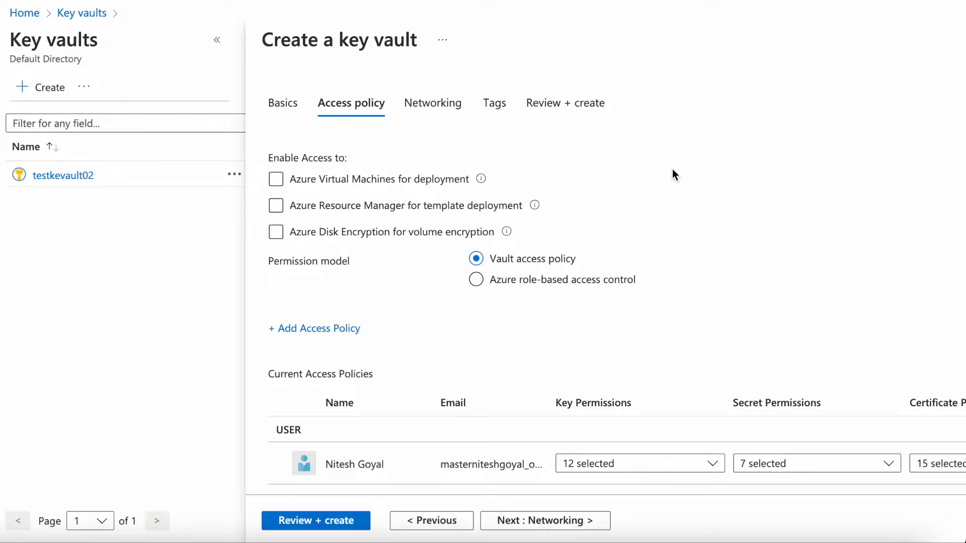
{"action": "scroll", "coordinate": [672, 170], "scroll_direction": "down", "scroll_amount": 1}
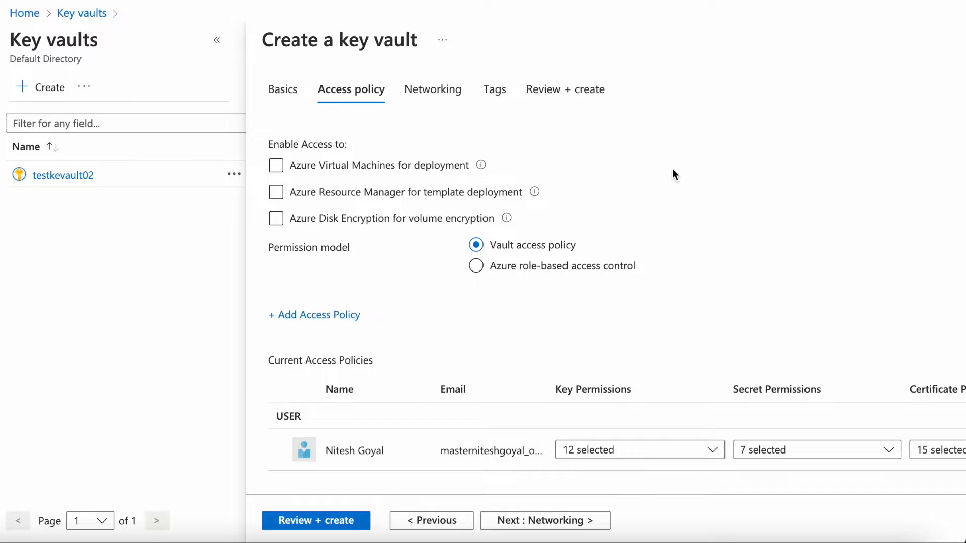
{"action": "left_click", "coordinate": [336, 314]}
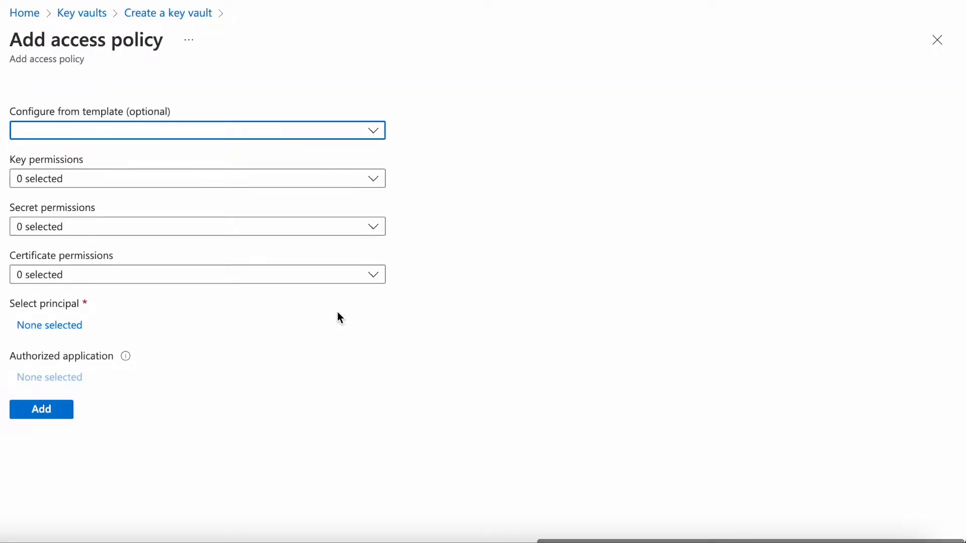
{"action": "left_click", "coordinate": [214, 132]}
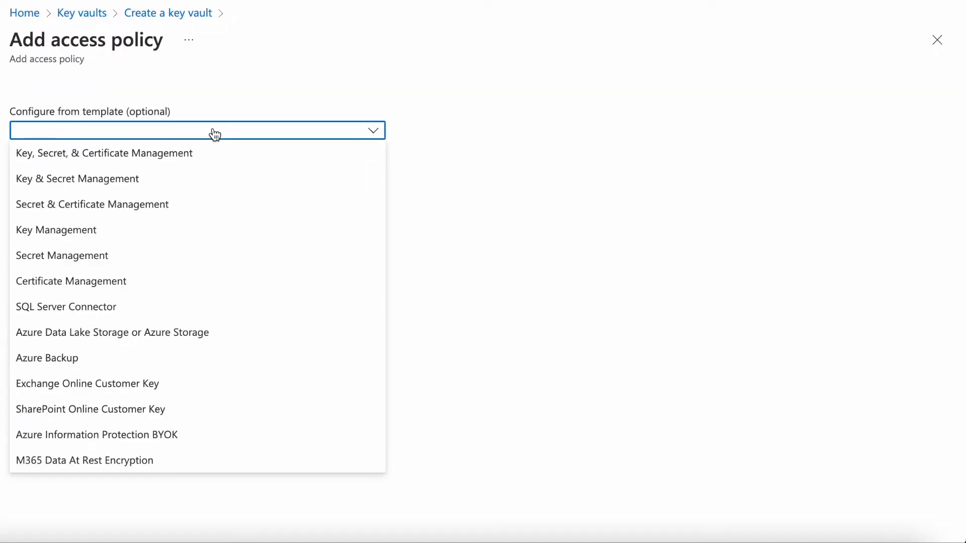
{"action": "left_click", "coordinate": [564, 248]}
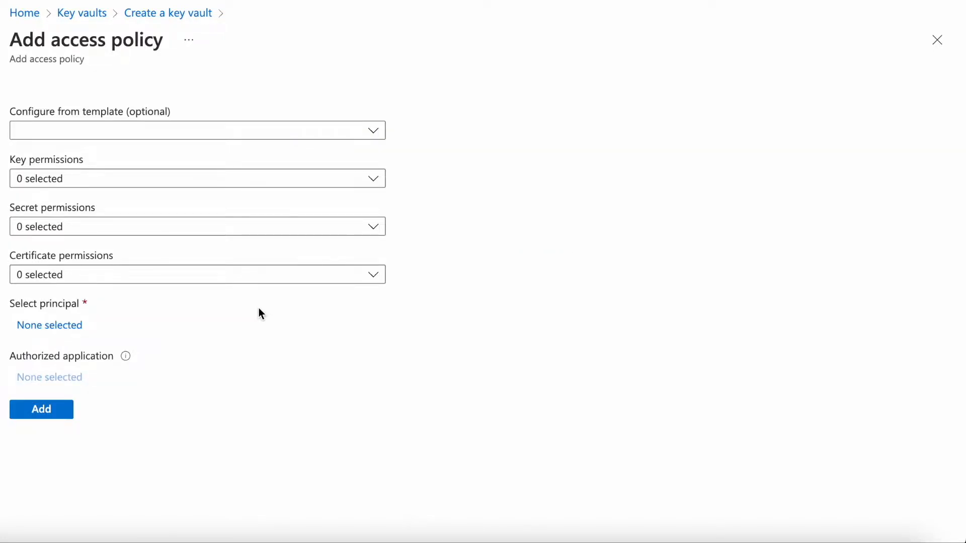
{"action": "left_click", "coordinate": [937, 41]}
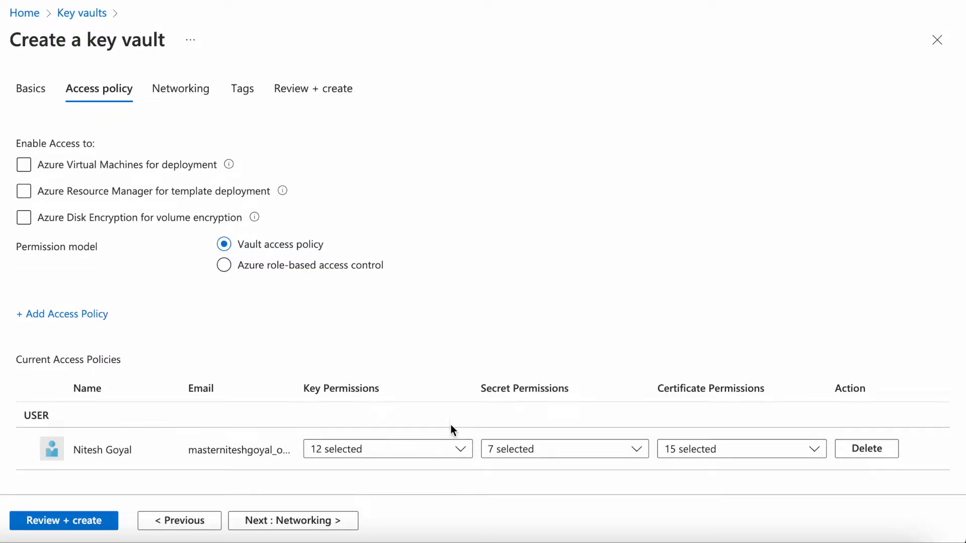
- Grant the user in the current access policy all key, secret and certificate permissions
{"action": "left_click", "coordinate": [455, 449]}
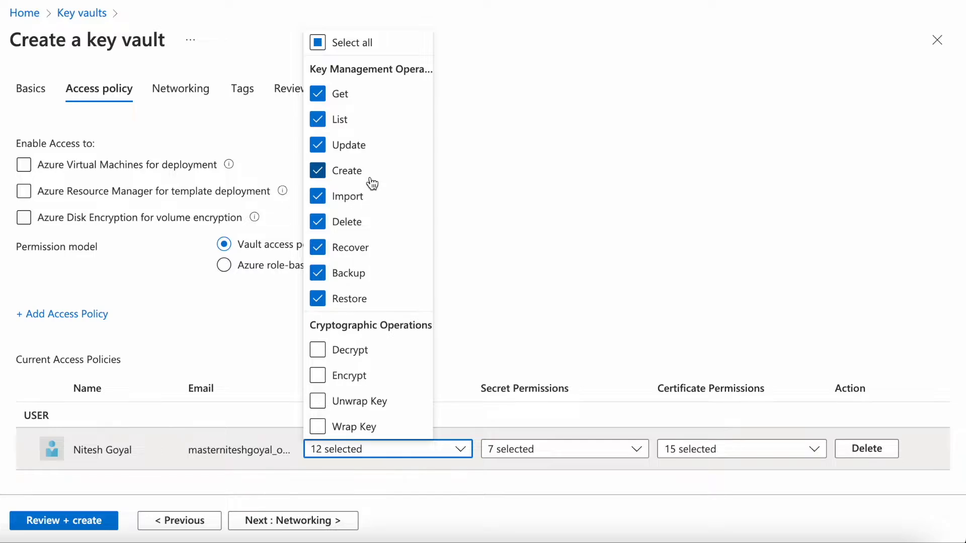
{"action": "left_click", "coordinate": [318, 42]}
{"action": "left_click", "coordinate": [535, 233]}
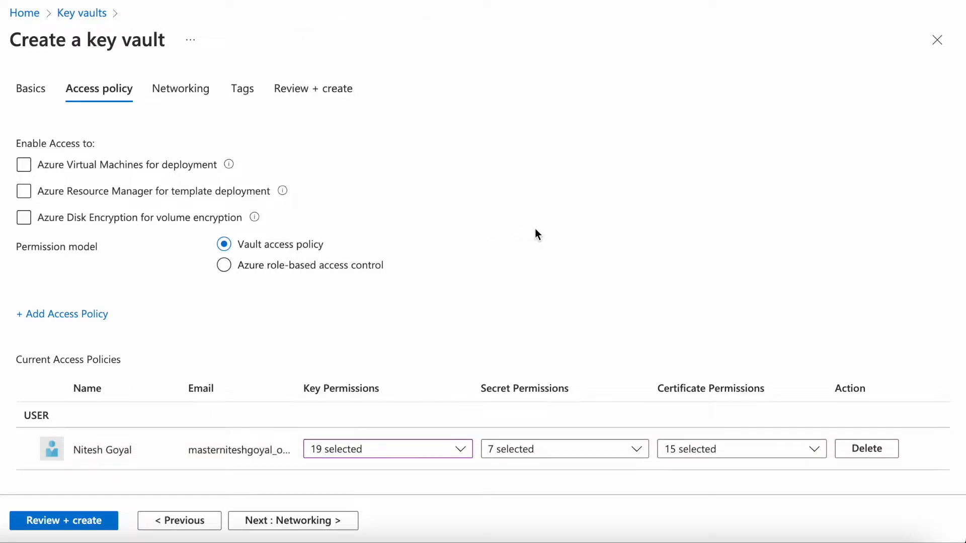
{"action": "left_click", "coordinate": [522, 449]}
{"action": "left_click", "coordinate": [413, 170]}
{"action": "left_click", "coordinate": [696, 459]}
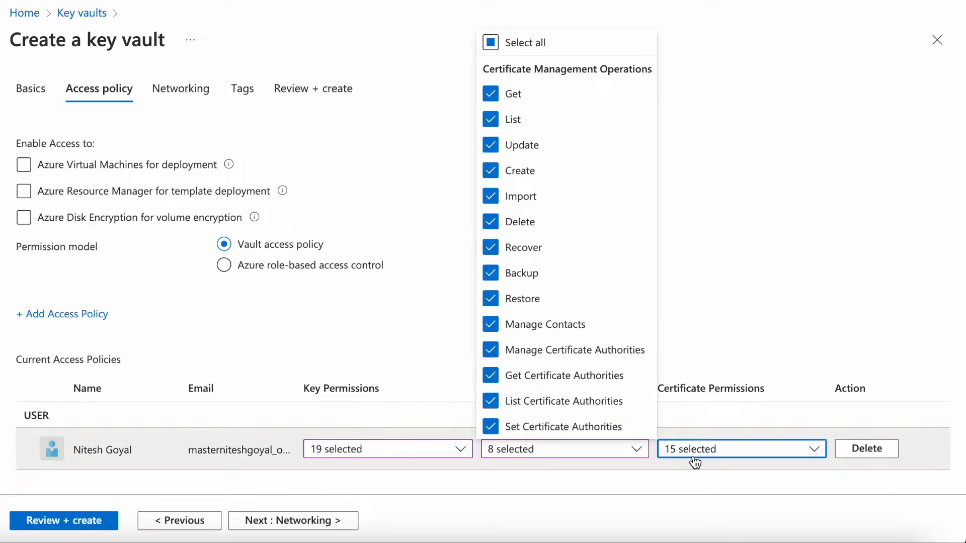
{"action": "left_click", "coordinate": [491, 43]}
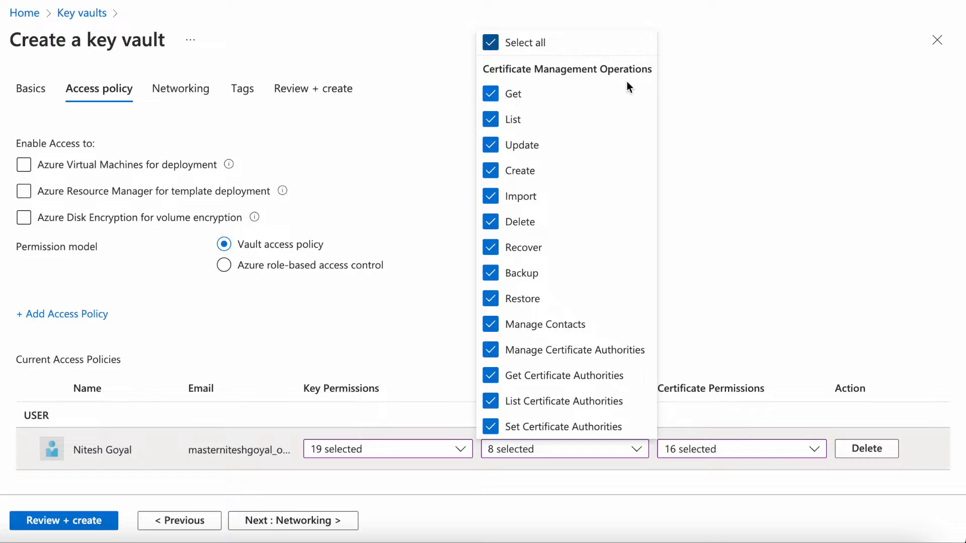
{"action": "left_click", "coordinate": [714, 125]}
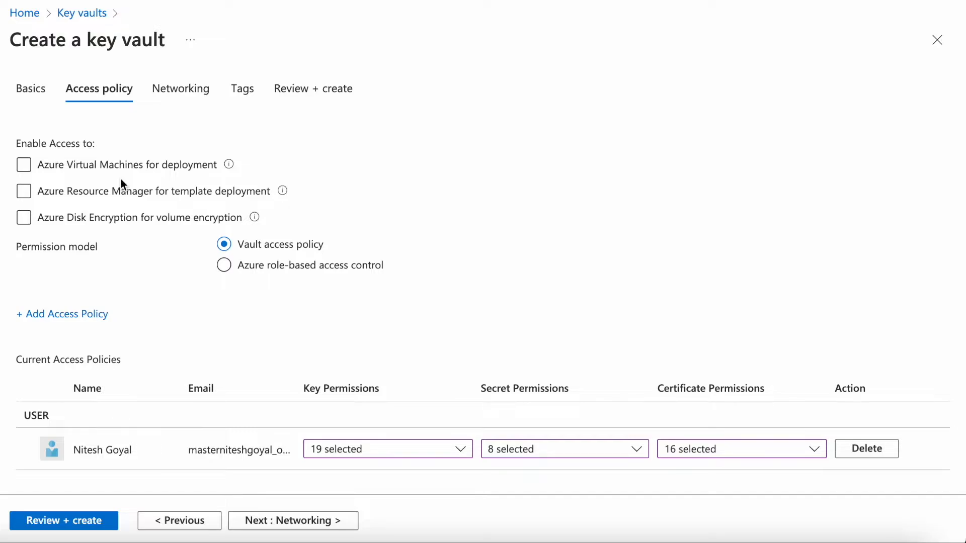
- Enable access for Azure Virtual Machines, Azure Resource Manager and Azure Disk Encryption, and proceed to the networking settings
{"action": "left_click", "coordinate": [25, 171]}
{"action": "left_click", "coordinate": [24, 193]}
{"action": "left_click", "coordinate": [23, 218]}
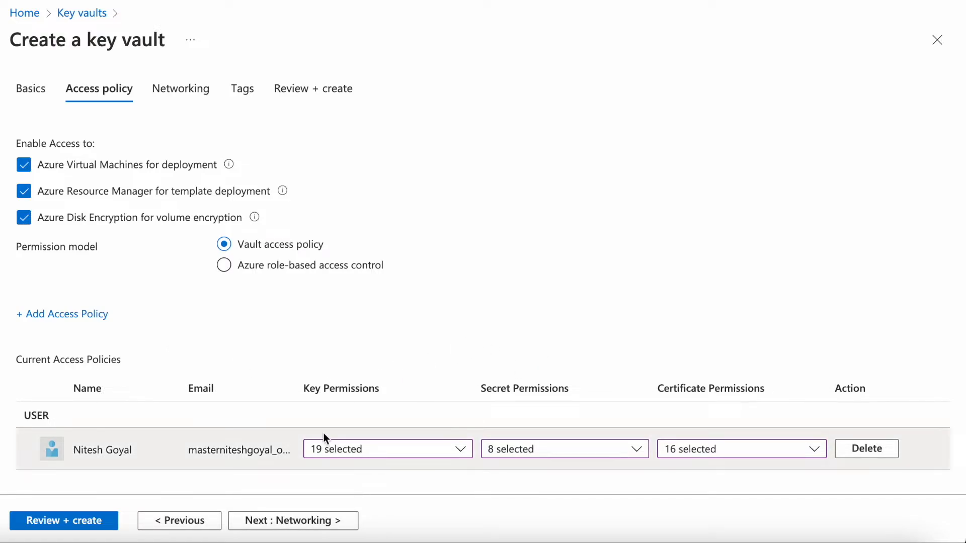
{"action": "left_click", "coordinate": [559, 457]}
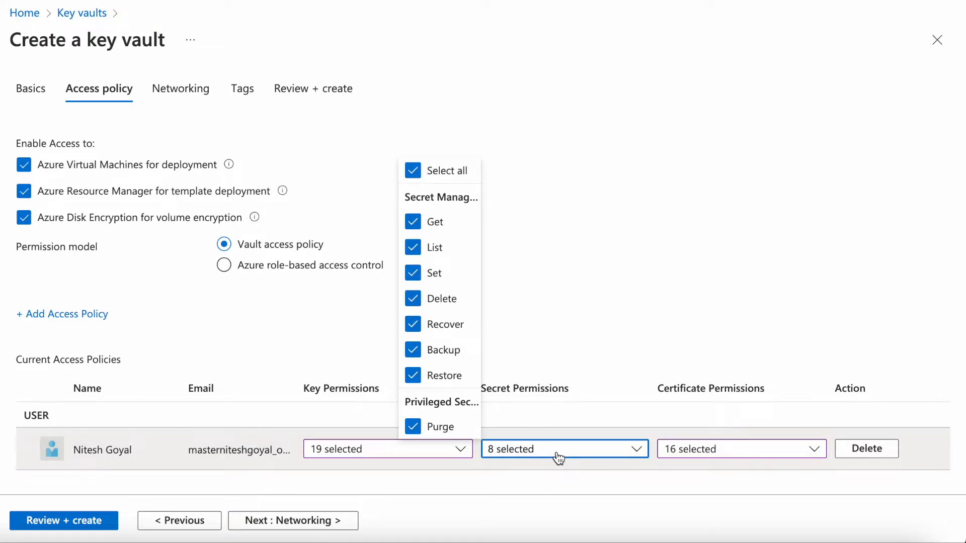
{"action": "left_click", "coordinate": [631, 177]}
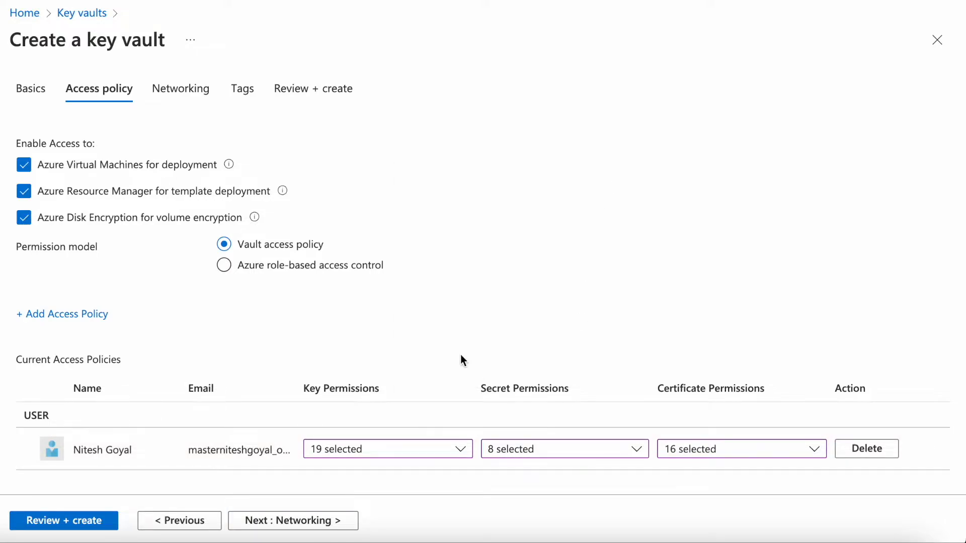
{"action": "left_click", "coordinate": [285, 529]}
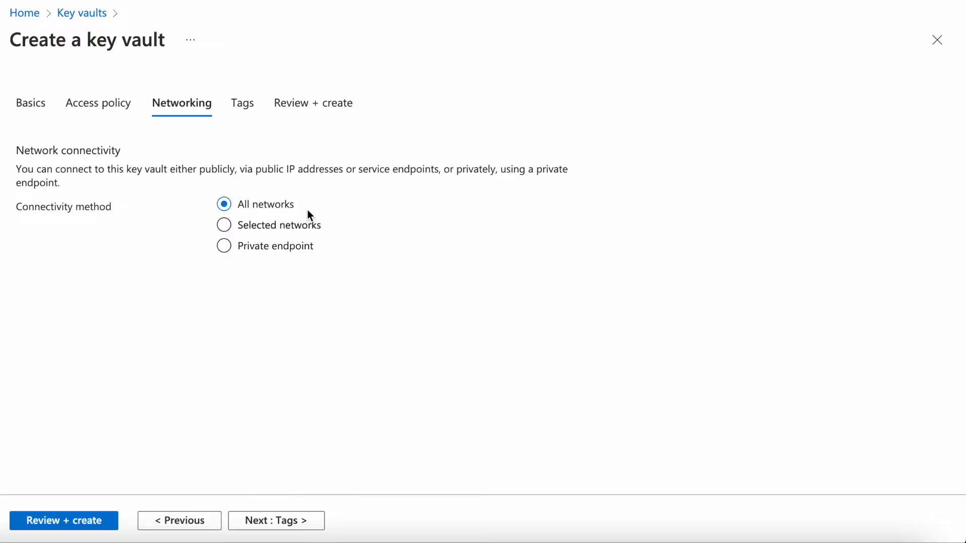
{"action": "left_click", "coordinate": [234, 227]}
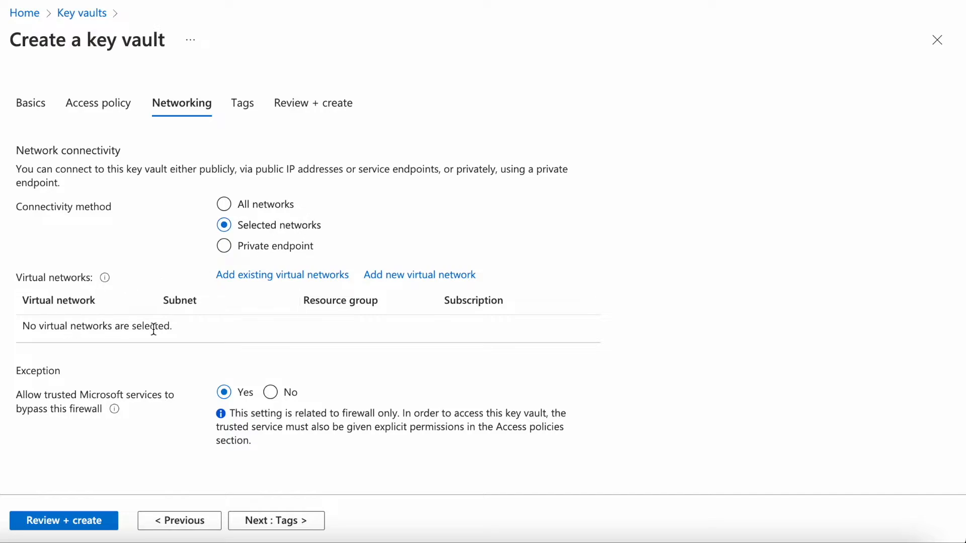
{"action": "left_click", "coordinate": [256, 256]}
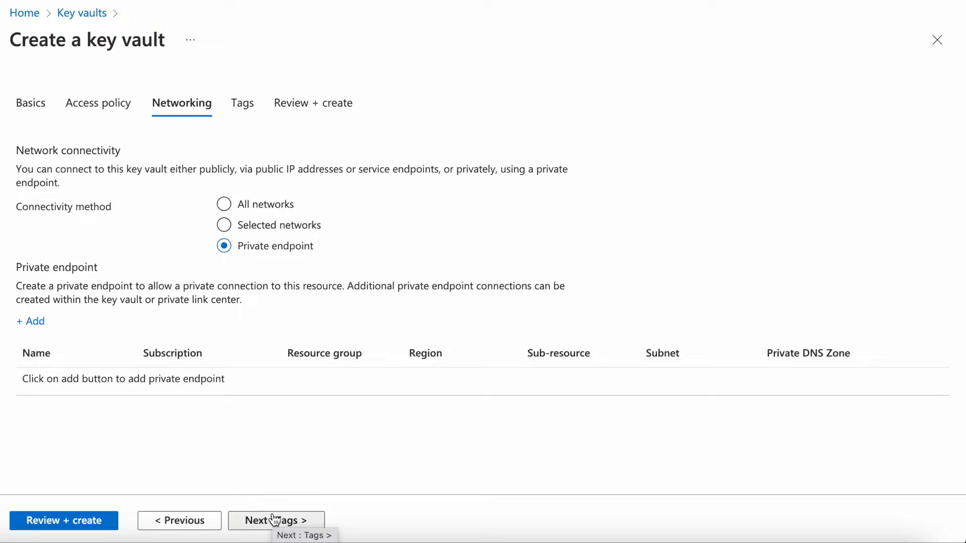
{"action": "left_click", "coordinate": [224, 205]}
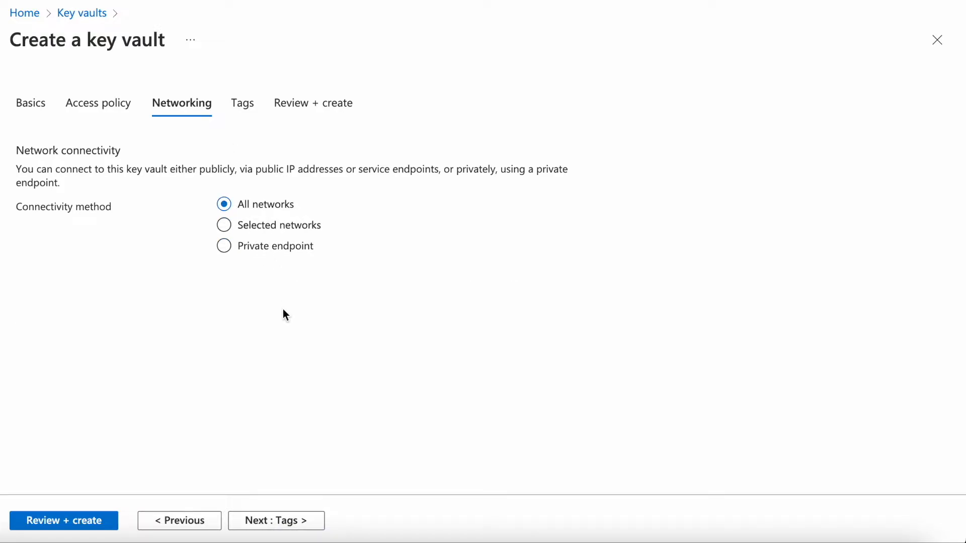
- Add a tag named kv with the value kv to the key vault and proceed to the final review
{"action": "left_click", "coordinate": [276, 528]}
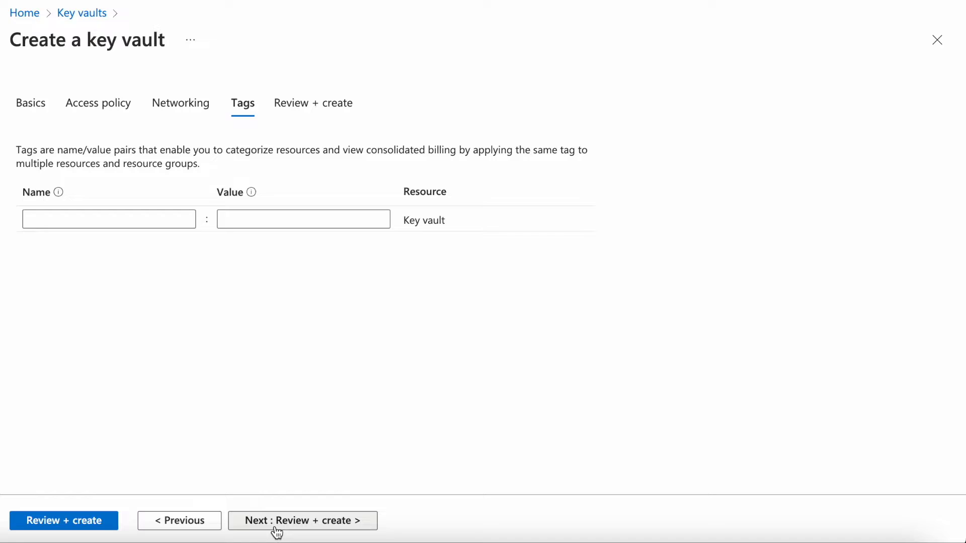
{"action": "left_click", "coordinate": [139, 210]}
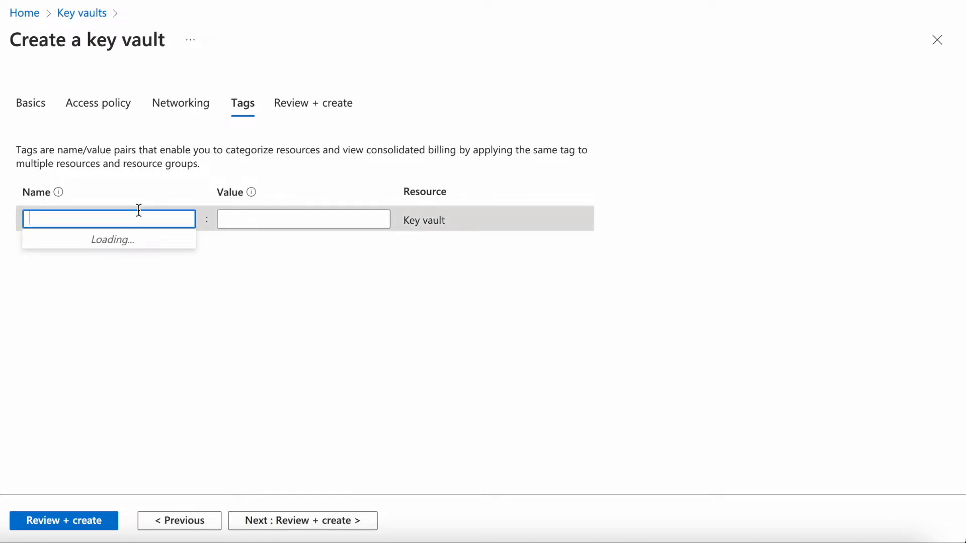
{"action": "type", "text": "kv"}
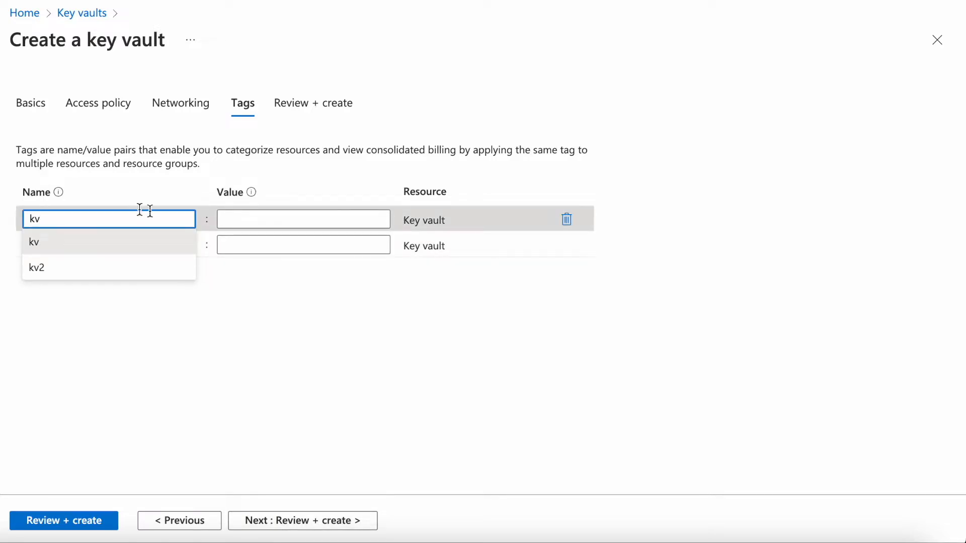
{"action": "left_click", "coordinate": [248, 220]}
{"action": "type", "text": "kv"}
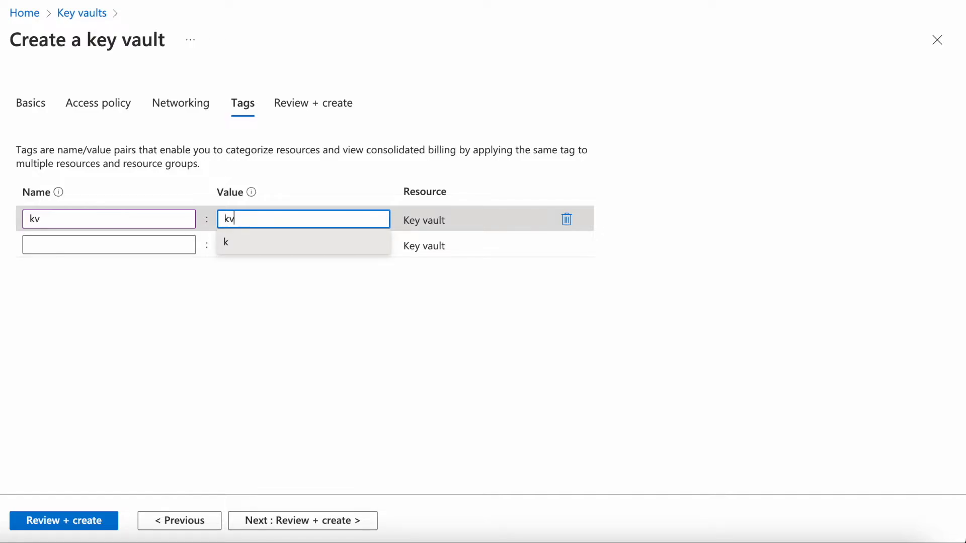
{"action": "left_click", "coordinate": [321, 524]}
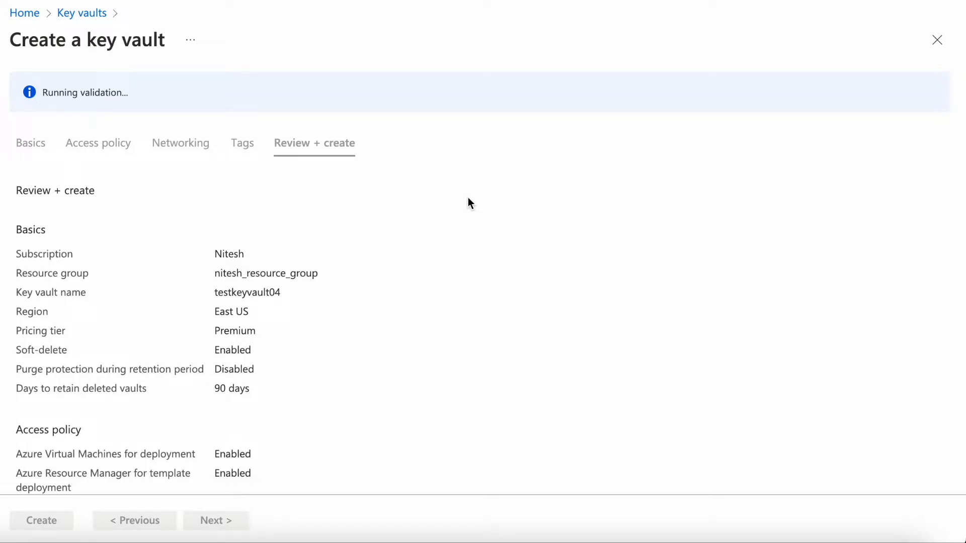
- Review the key vault configuration, download its deployment template for automation, and return to the final review
{"action": "scroll", "coordinate": [468, 201], "scroll_direction": "down", "scroll_amount": 5}
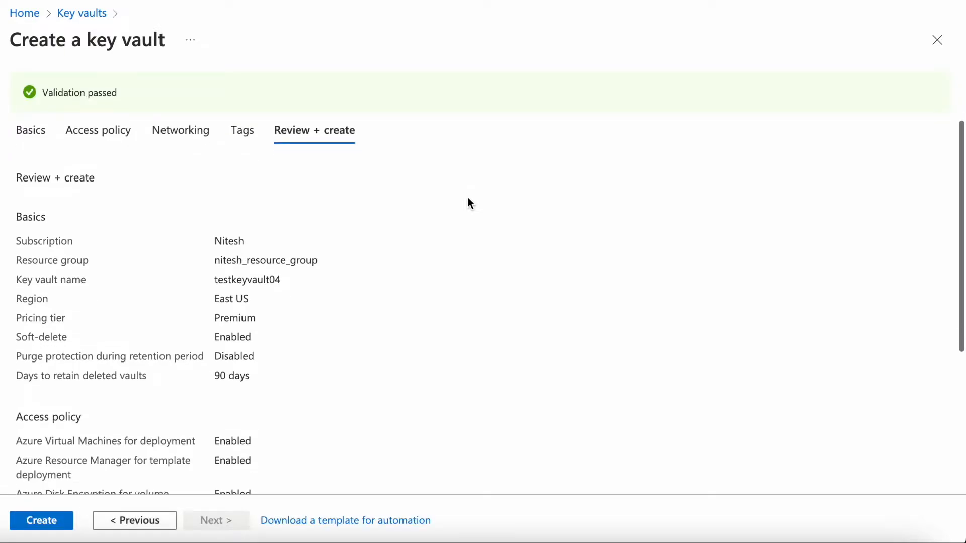
{"action": "scroll", "coordinate": [468, 200], "scroll_direction": "up", "scroll_amount": 4}
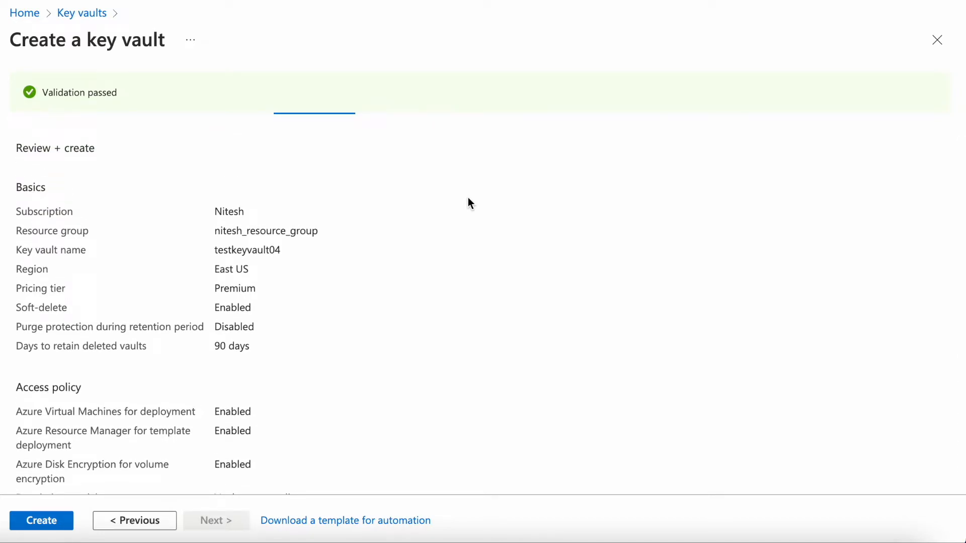
{"action": "scroll", "coordinate": [469, 199], "scroll_direction": "down", "scroll_amount": 2}
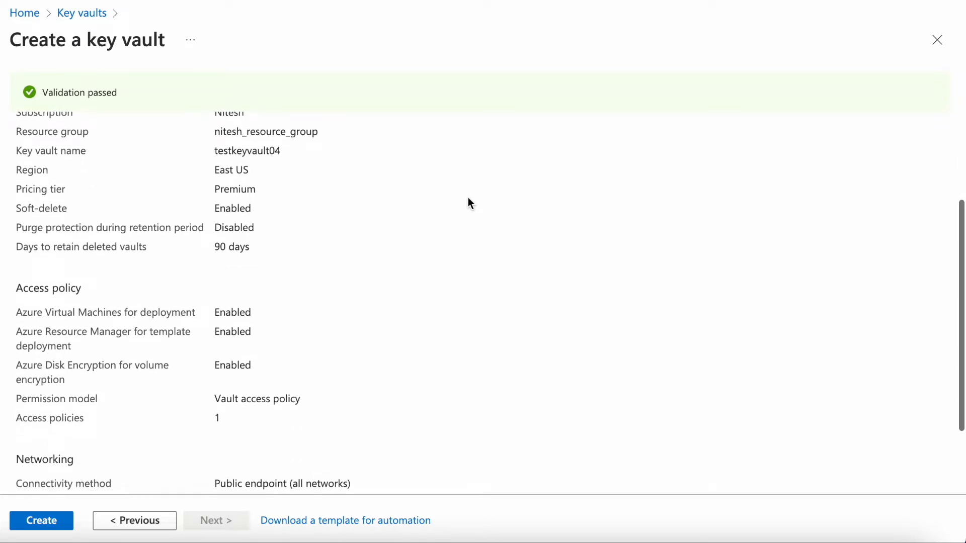
{"action": "scroll", "coordinate": [468, 199], "scroll_direction": "down", "scroll_amount": 2}
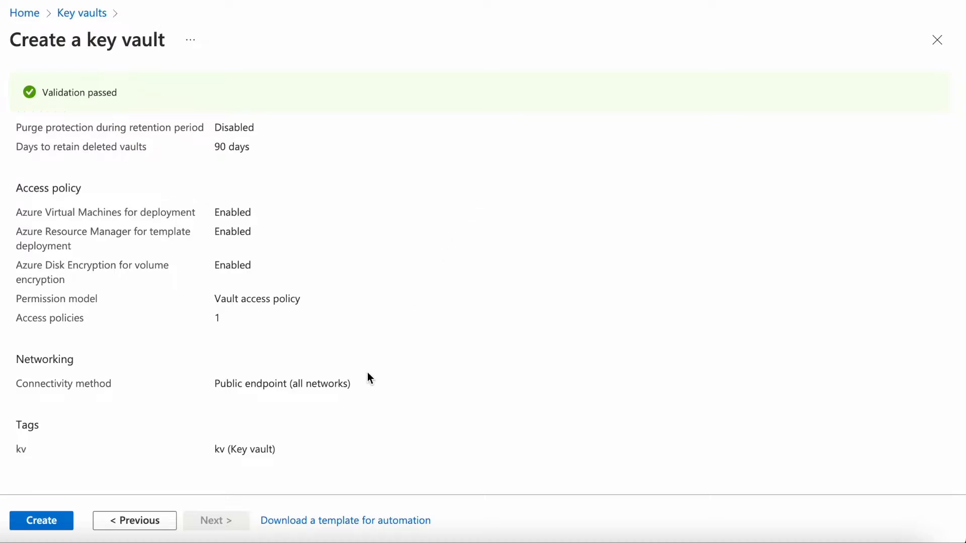
{"action": "left_click", "coordinate": [336, 522]}
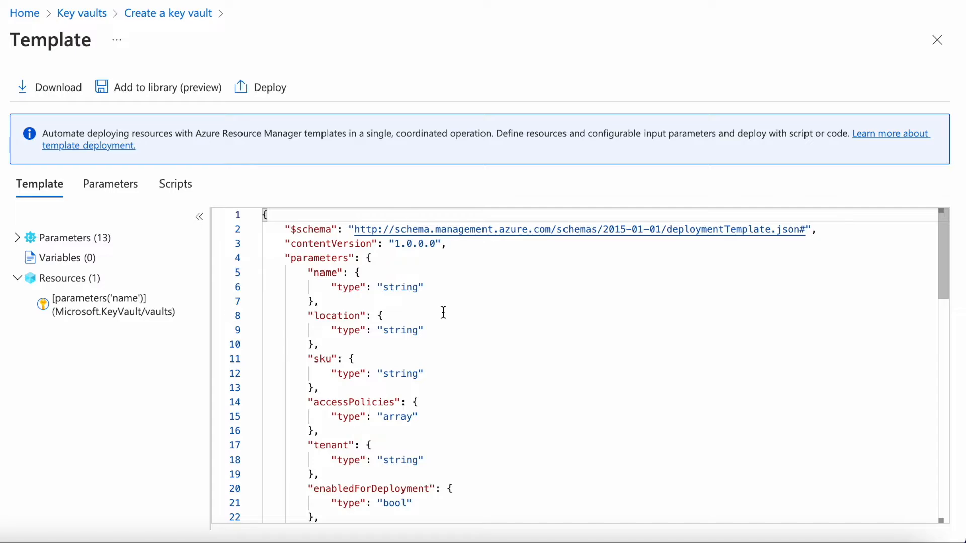
{"action": "scroll", "coordinate": [443, 313], "scroll_direction": "down", "scroll_amount": 15}
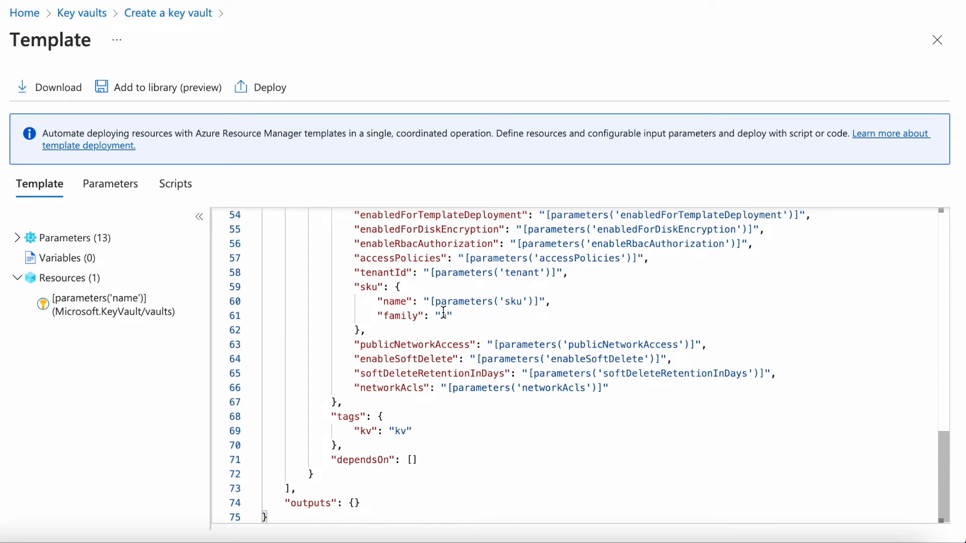
{"action": "scroll", "coordinate": [443, 312], "scroll_direction": "up", "scroll_amount": 15}
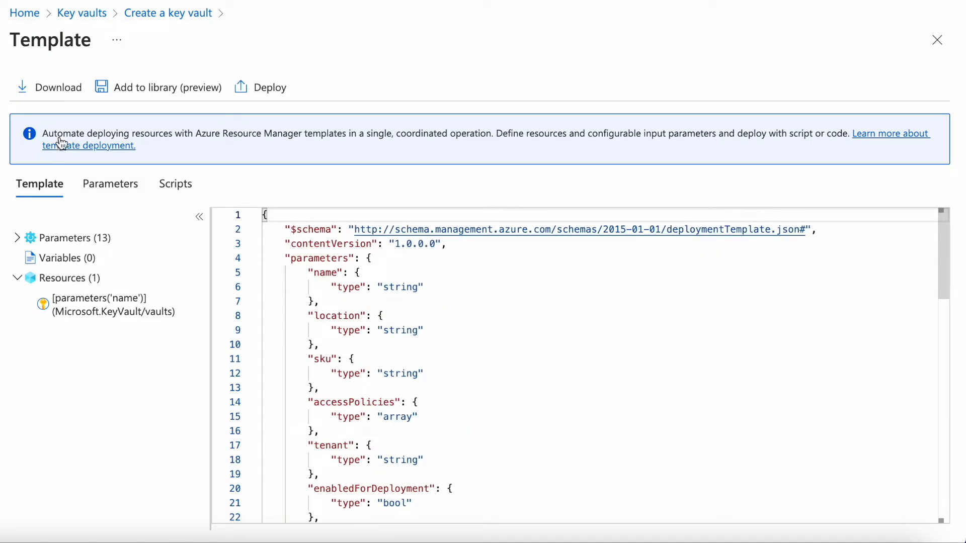
{"action": "left_click", "coordinate": [46, 90]}
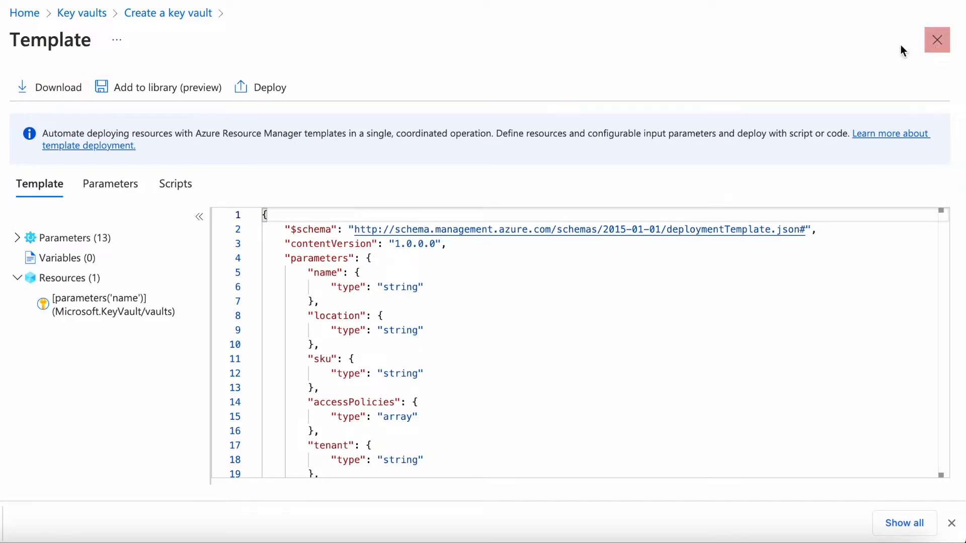
{"action": "left_click", "coordinate": [946, 49]}
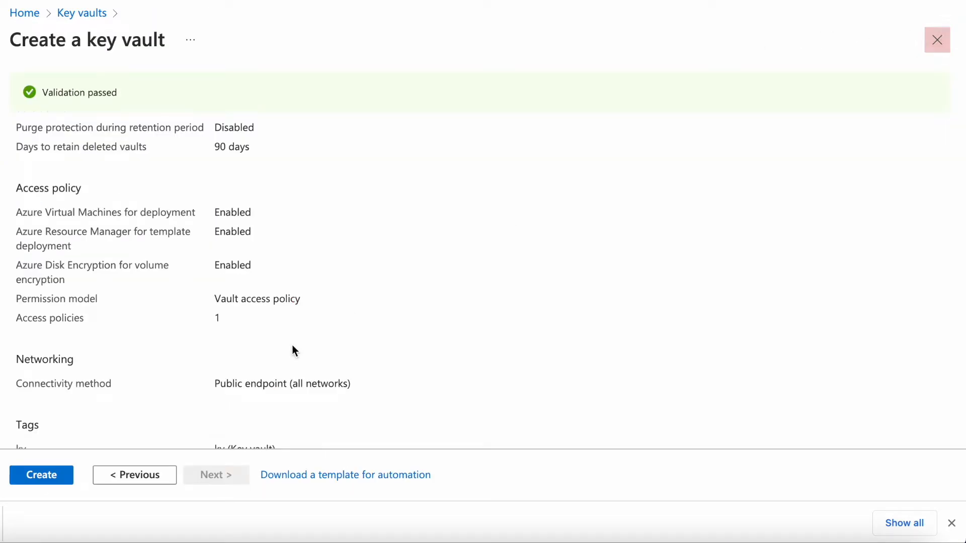
- Create the key vault and open the deployed resource
{"action": "left_click", "coordinate": [55, 475]}
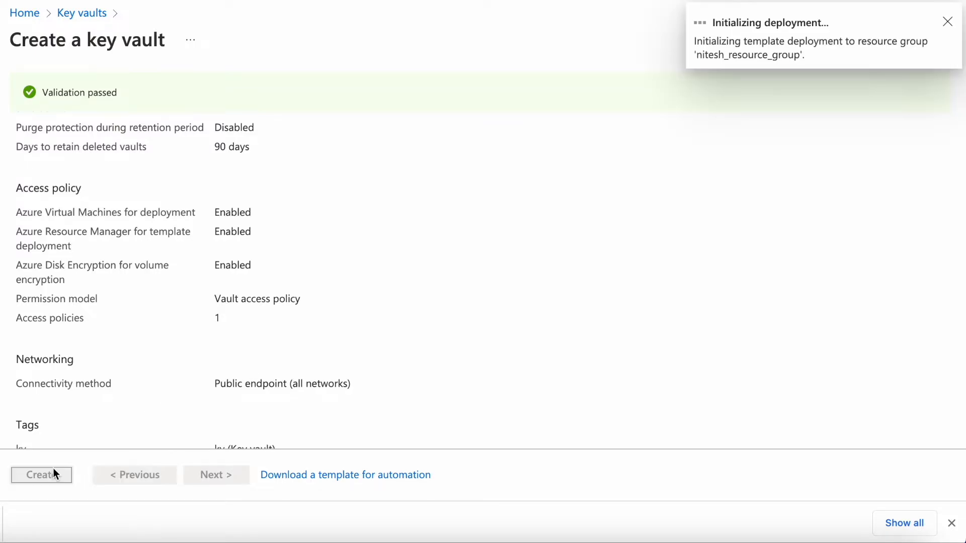
{"action": "left_click", "coordinate": [954, 525]}
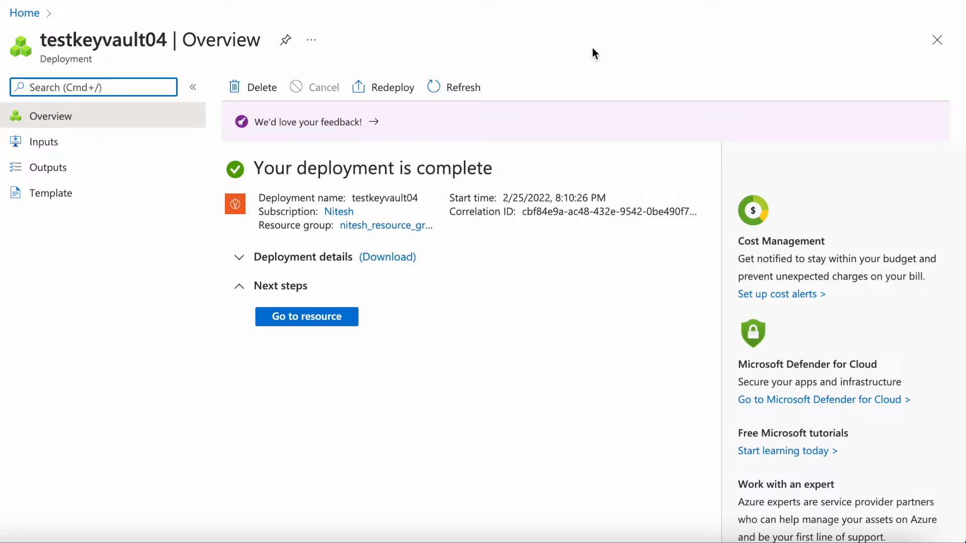
{"action": "left_click", "coordinate": [306, 318]}
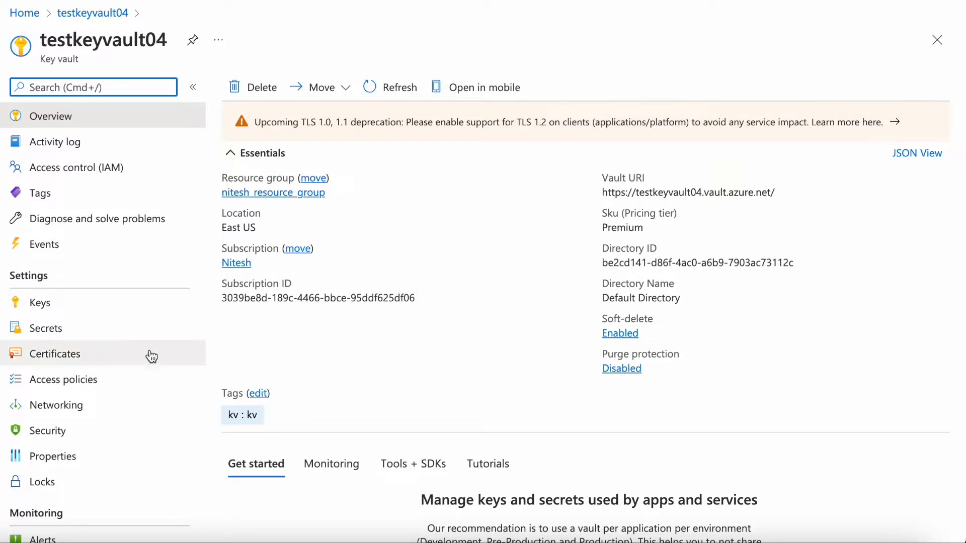
- Start a new secret in the key vault with the Manual upload option and name it test
{"action": "left_click", "coordinate": [93, 330]}
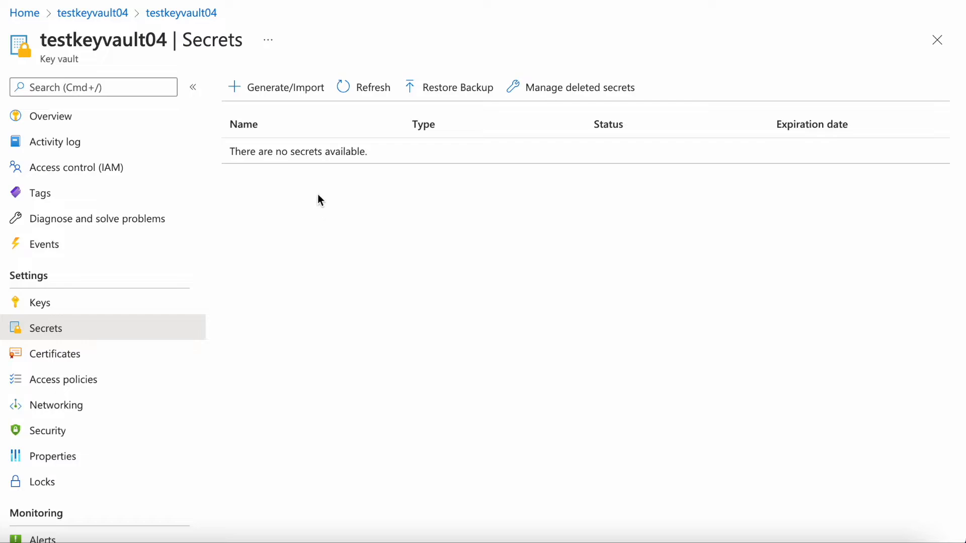
{"action": "left_click", "coordinate": [271, 103]}
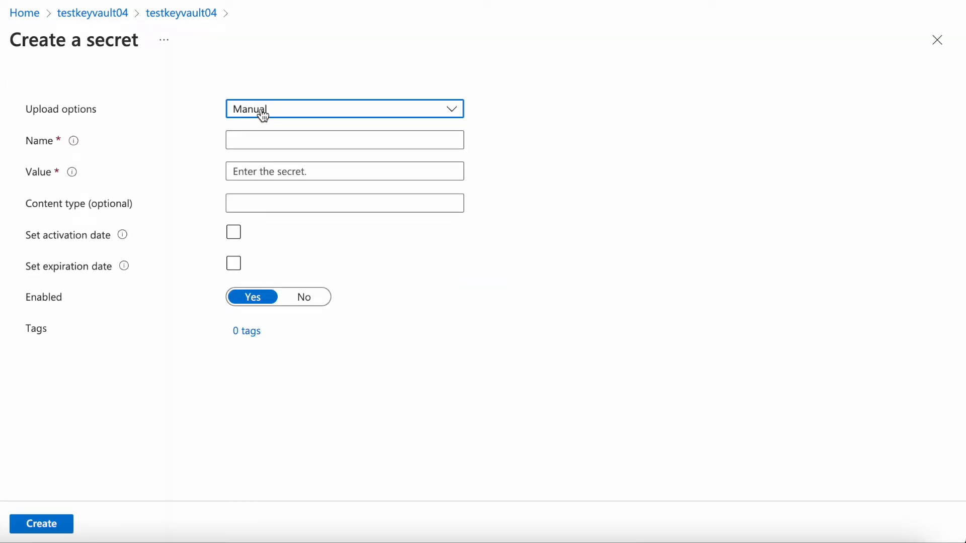
{"action": "left_click", "coordinate": [264, 115]}
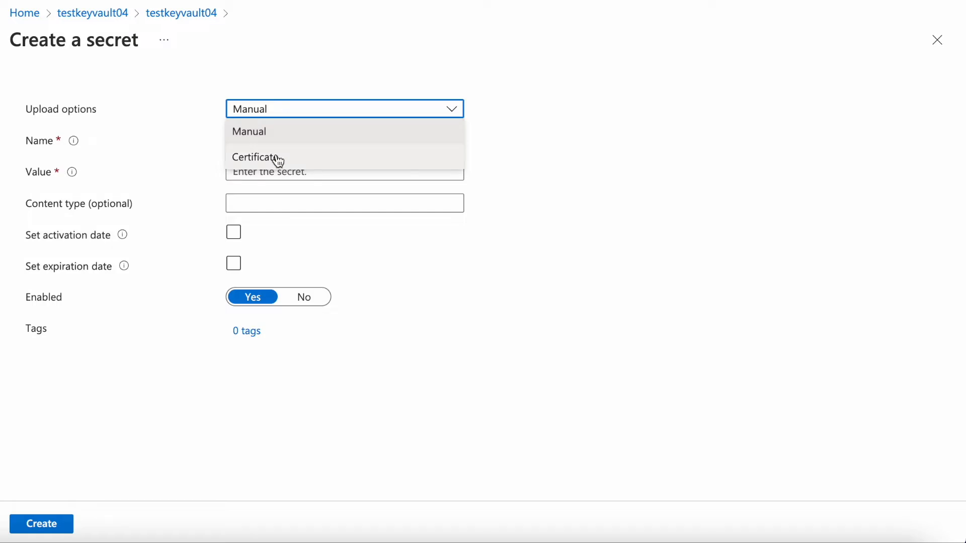
{"action": "left_click", "coordinate": [259, 133]}
{"action": "left_click", "coordinate": [275, 140]}
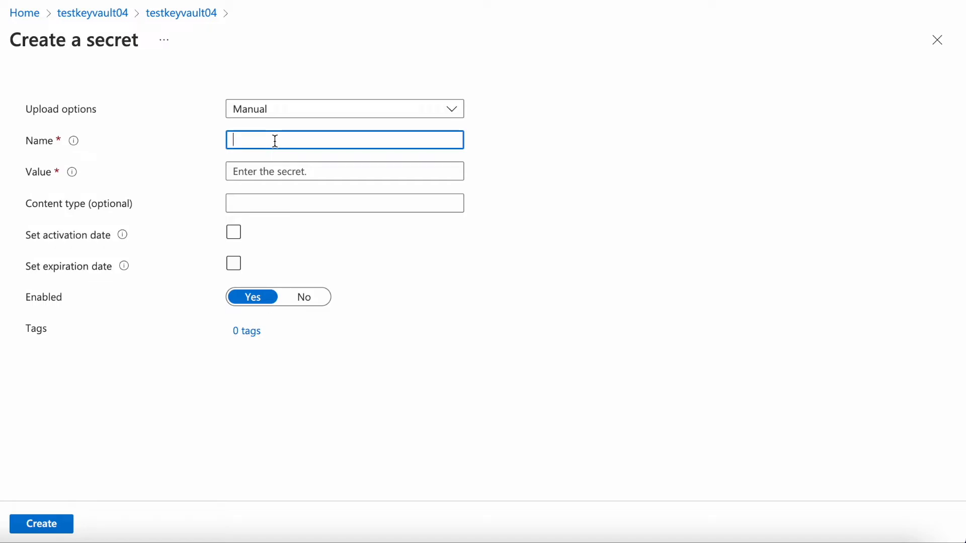
{"action": "type", "text": "test"}
- Enter the secret value and set the content type to "test application"
{"action": "left_click", "coordinate": [264, 164]}
{"action": "type", "text": "••••"}
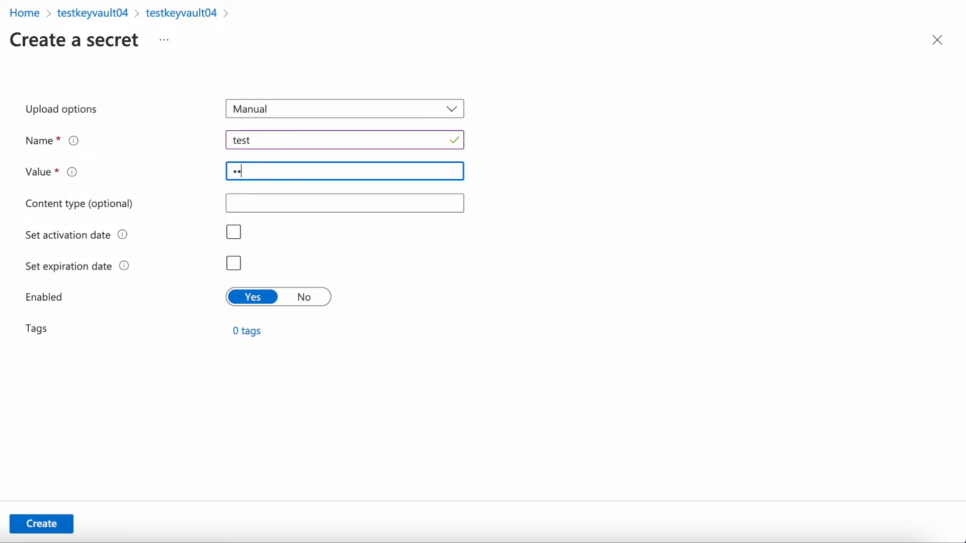
{"action": "left_click", "coordinate": [375, 197]}
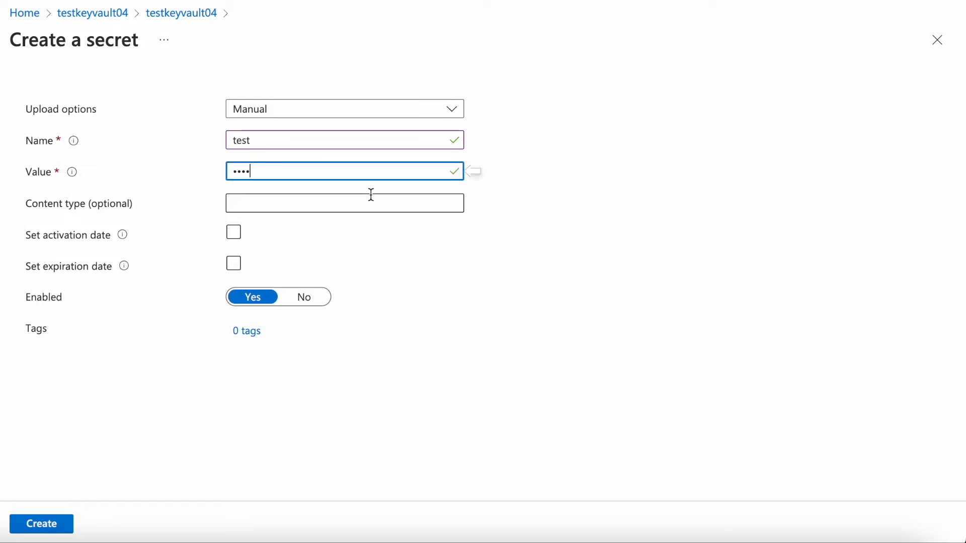
{"action": "type", "text": "test application"}
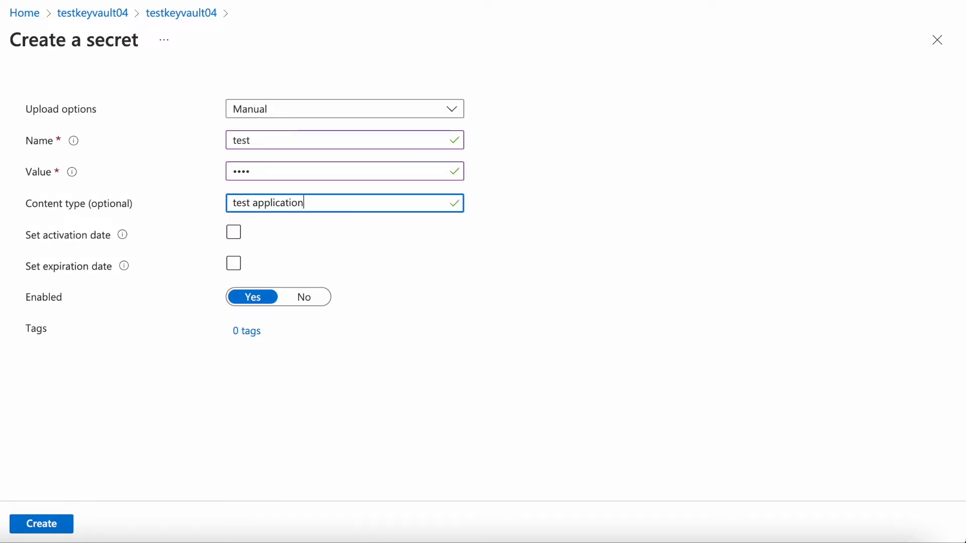
- Enable the activation date, set the expiration date to 02/26/2024, and create the secret
{"action": "left_click", "coordinate": [238, 232]}
{"action": "left_click", "coordinate": [239, 234]}
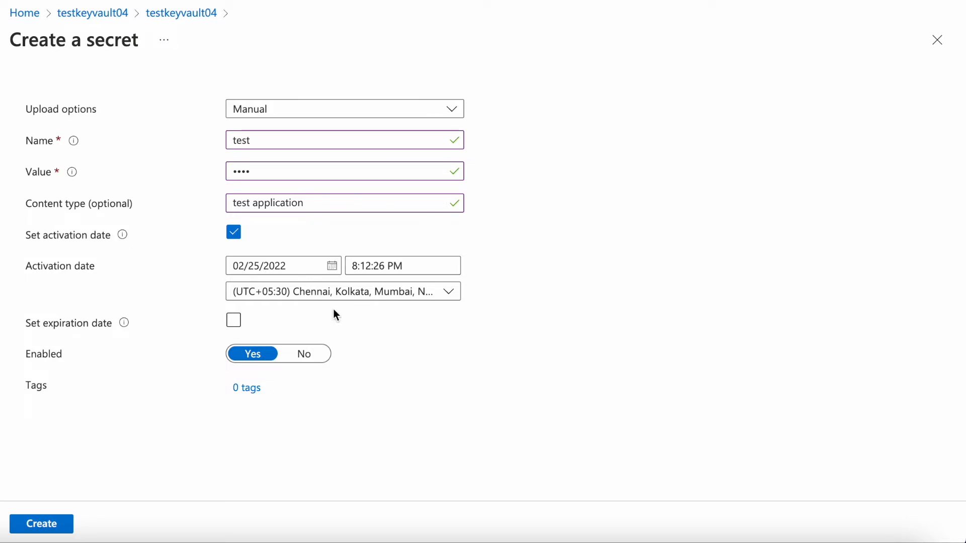
{"action": "left_click", "coordinate": [235, 321]}
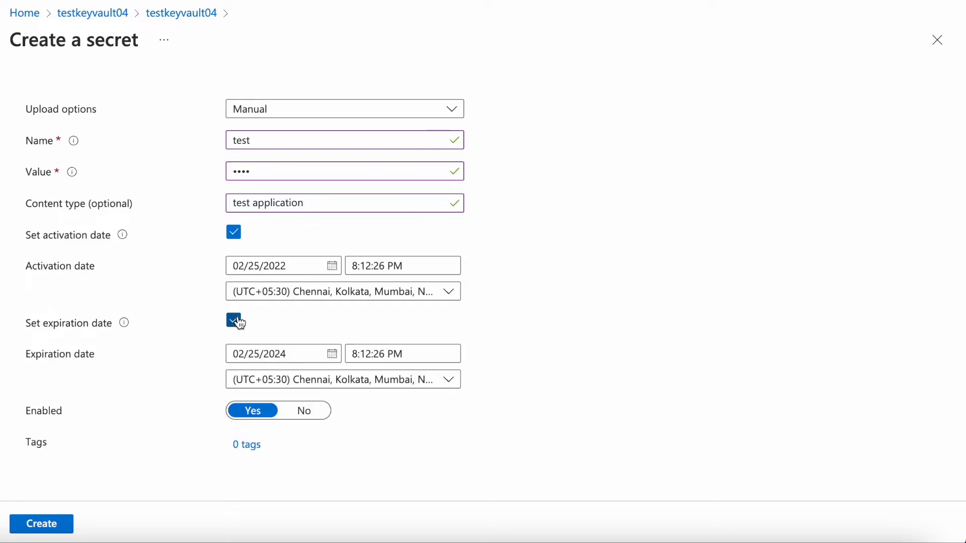
{"action": "left_click", "coordinate": [330, 356]}
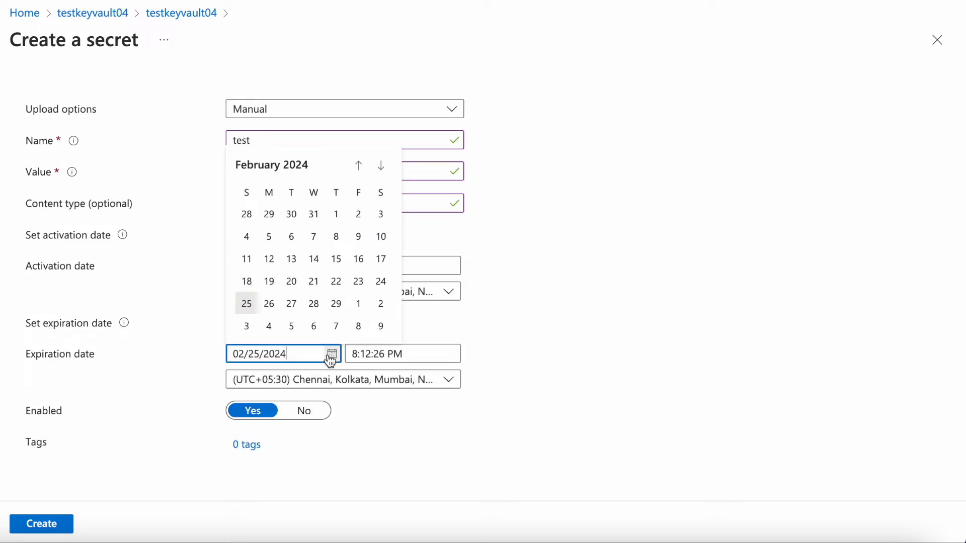
{"action": "left_click", "coordinate": [270, 305]}
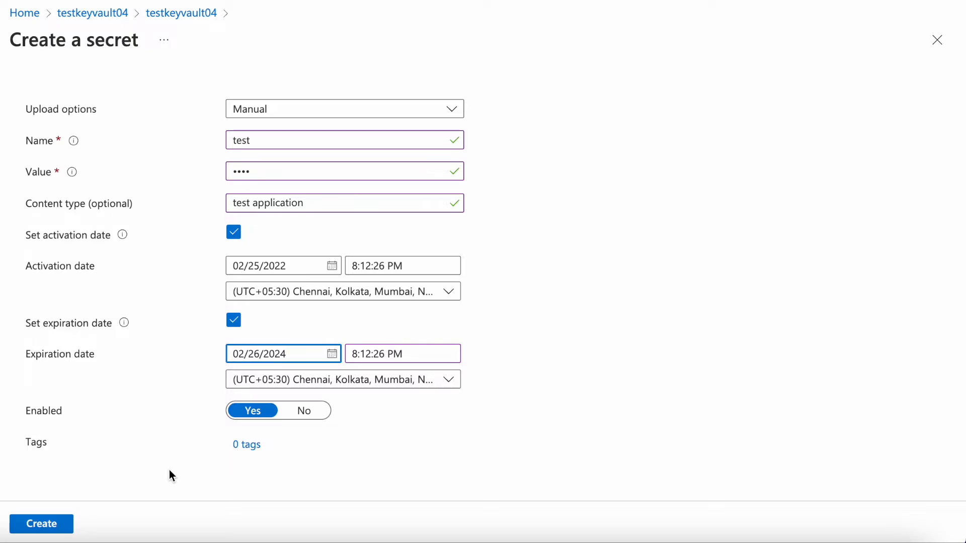
{"action": "left_click", "coordinate": [58, 524]}
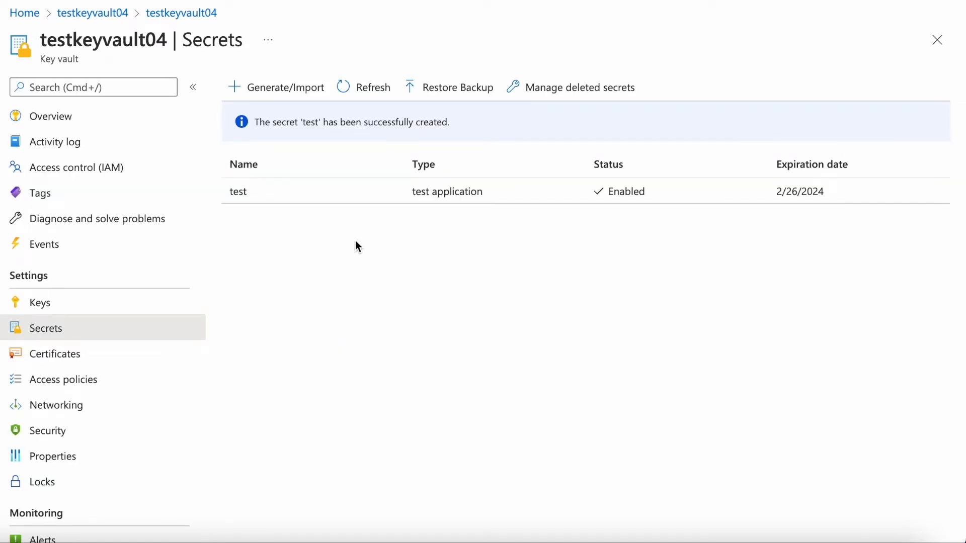
- Start a new version of the test secret with a secret value and the content type "test application"
{"action": "left_click", "coordinate": [425, 202]}
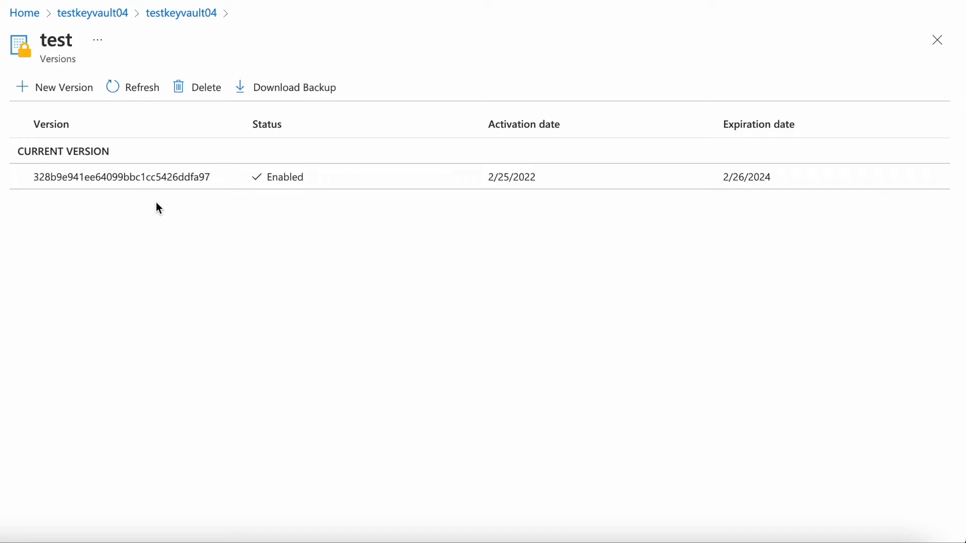
{"action": "left_click", "coordinate": [71, 97]}
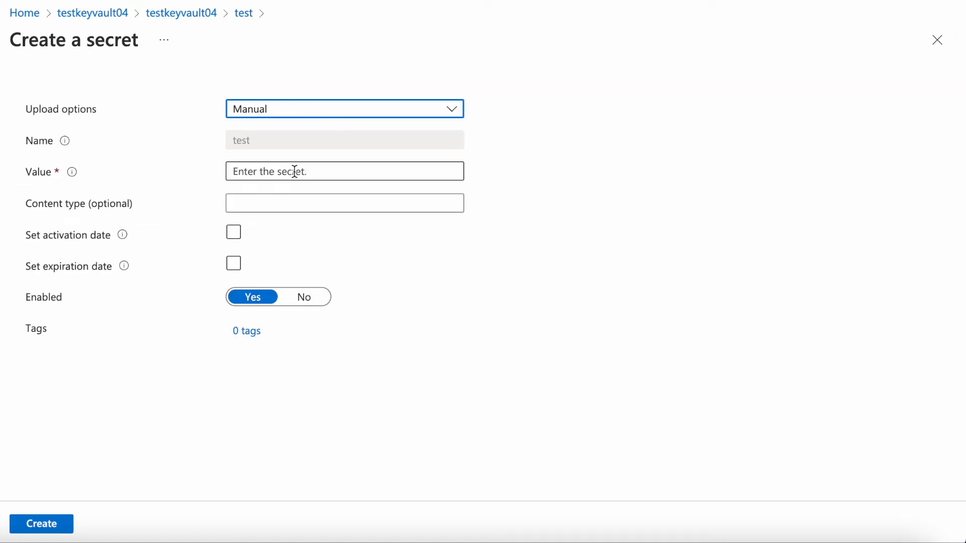
{"action": "left_click", "coordinate": [270, 201]}
{"action": "left_click", "coordinate": [256, 169]}
{"action": "type", "text": "••••"}
{"action": "key", "text": "BackSpace"}
{"action": "key", "text": "BackSpace"}
{"action": "key", "text": "BackSpace"}
{"action": "key", "text": "BackSpace"}
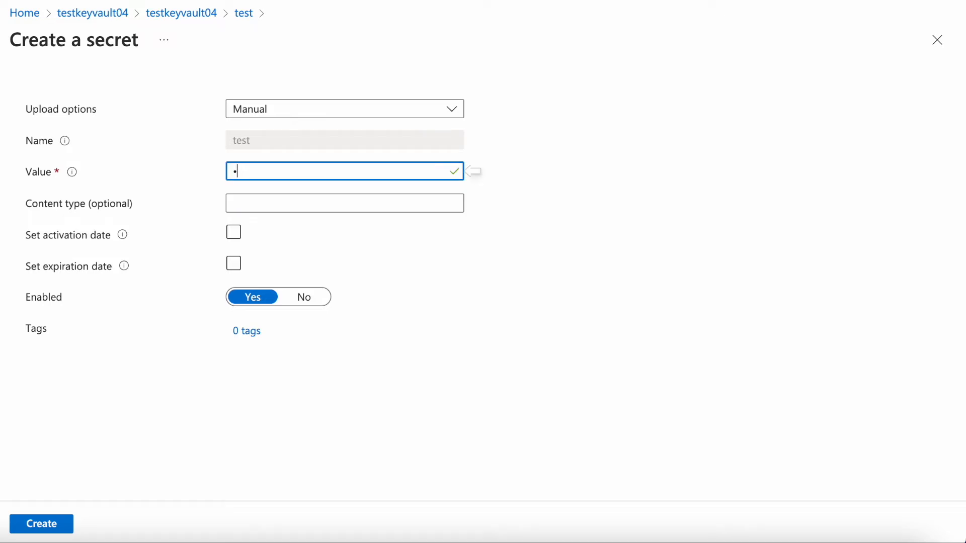
{"action": "type", "text": "••••"}
{"action": "left_click", "coordinate": [250, 208]}
{"action": "type", "text": "test application"}
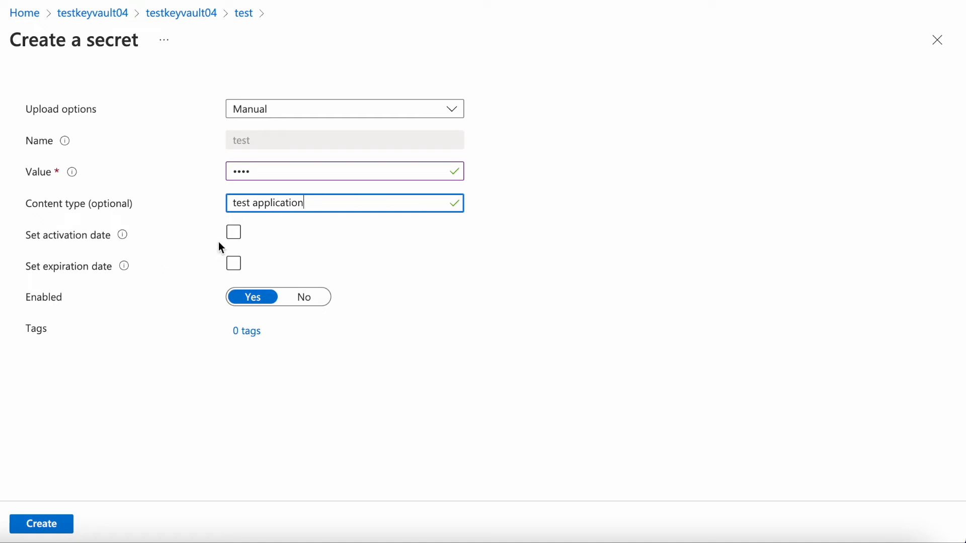
- Enable the new version's activation date, set its expiration date to 02/27/2024, and create the version
{"action": "left_click", "coordinate": [232, 238]}
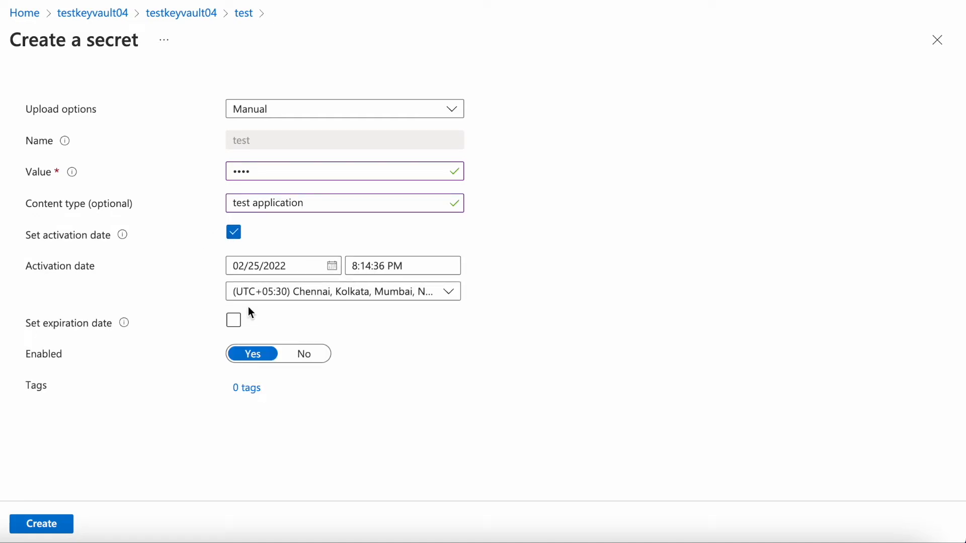
{"action": "left_click", "coordinate": [235, 321]}
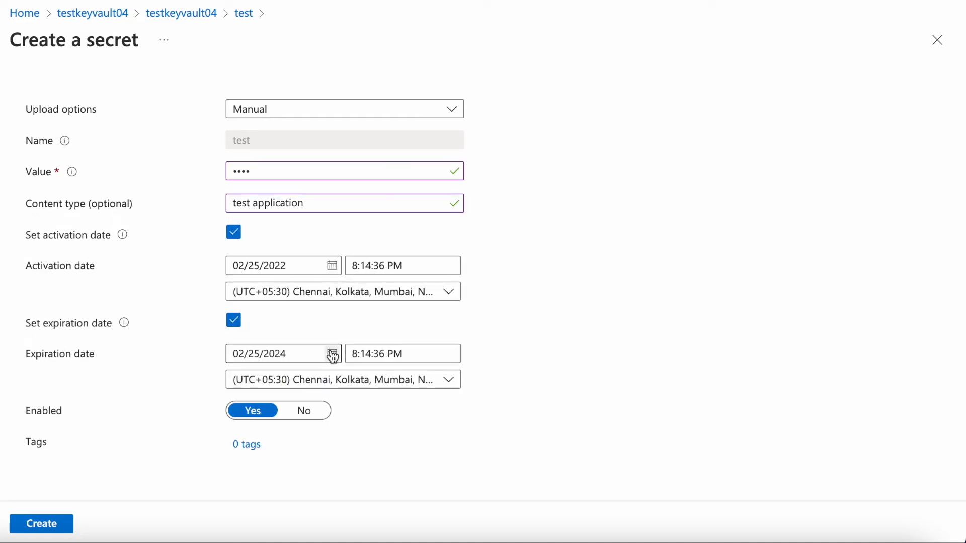
{"action": "left_click", "coordinate": [272, 354]}
{"action": "left_click", "coordinate": [290, 305]}
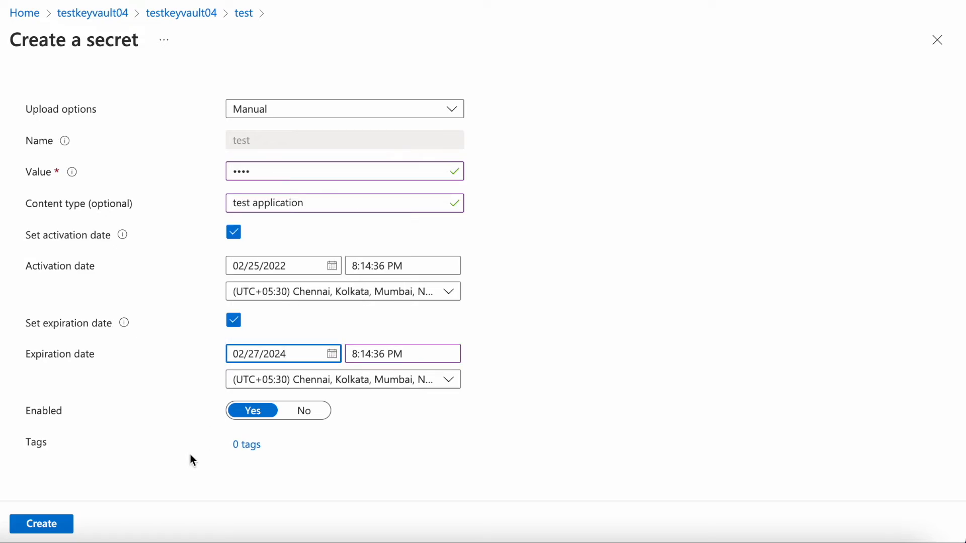
{"action": "left_click", "coordinate": [40, 524]}
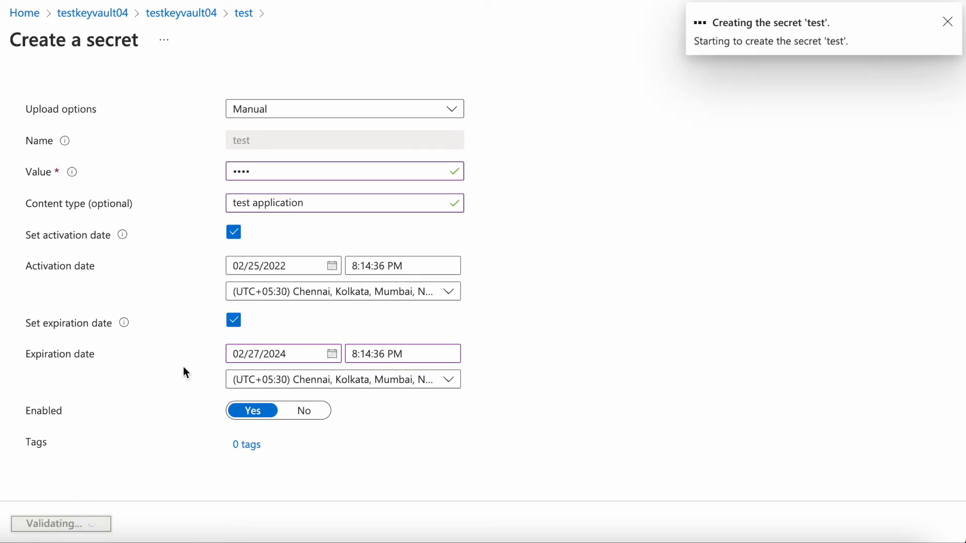
{"action": "left_click", "coordinate": [946, 24]}
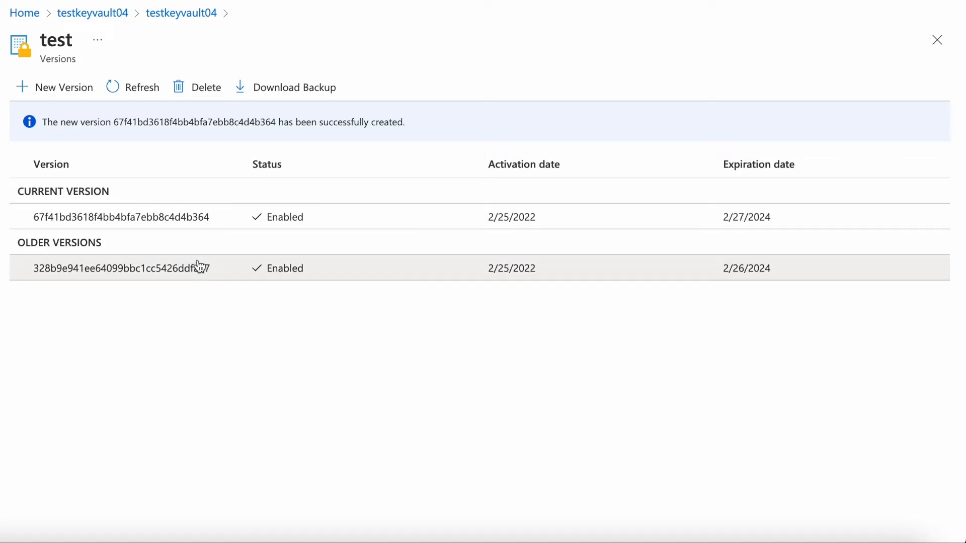
- Disable the older version of the test secret, save the change, and return to the secret's version list
{"action": "left_click", "coordinate": [135, 276]}
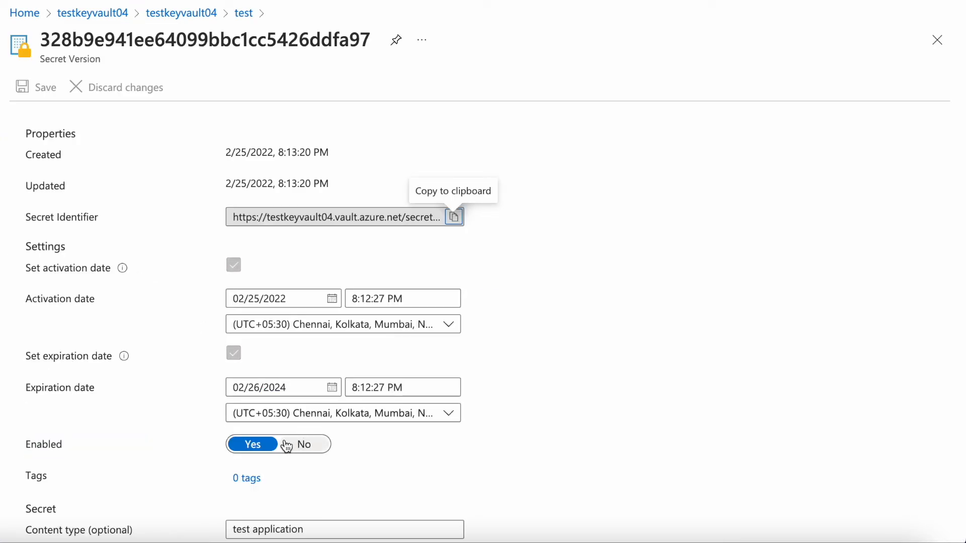
{"action": "left_click", "coordinate": [308, 448]}
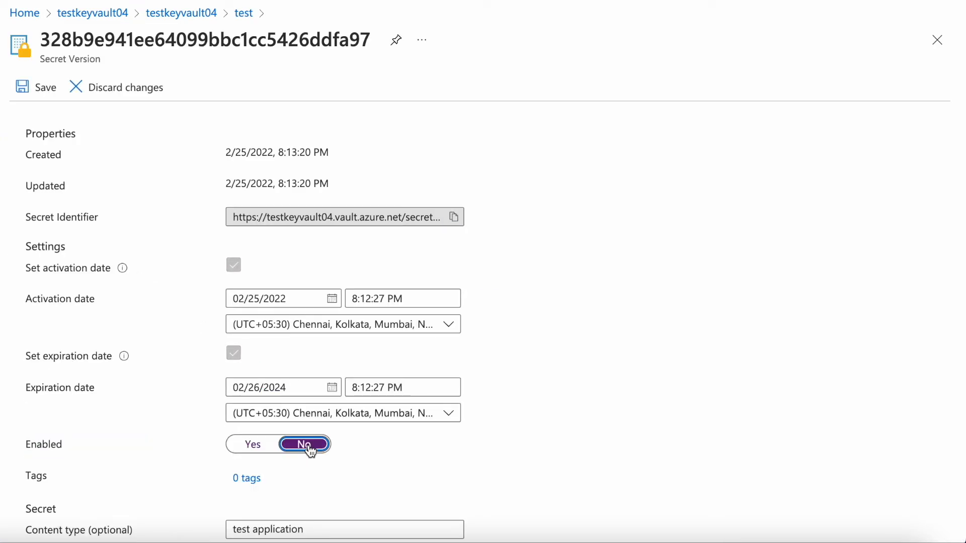
{"action": "scroll", "coordinate": [306, 451], "scroll_direction": "down", "scroll_amount": 2}
{"action": "scroll", "coordinate": [95, 272], "scroll_direction": "up", "scroll_amount": 2}
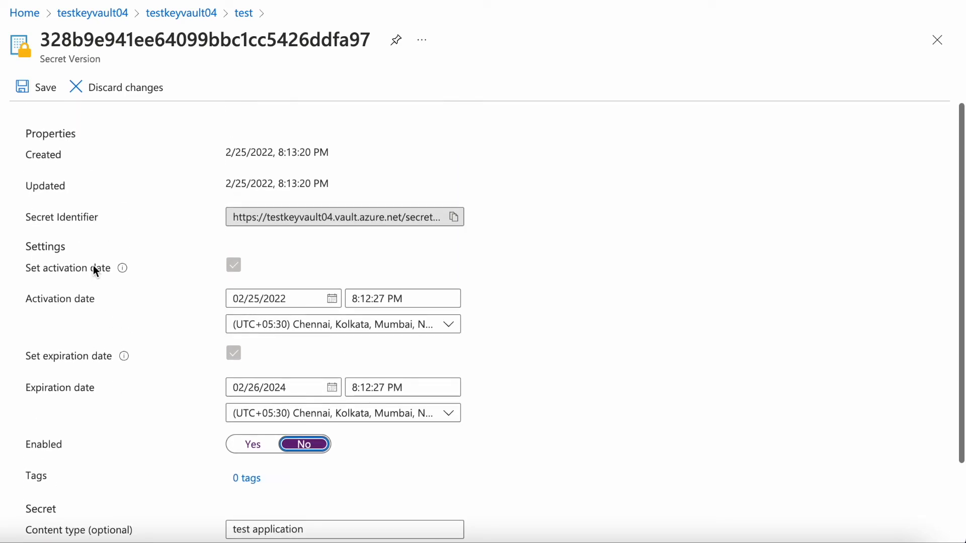
{"action": "left_click", "coordinate": [39, 81]}
{"action": "scroll", "coordinate": [168, 206], "scroll_direction": "down", "scroll_amount": 2}
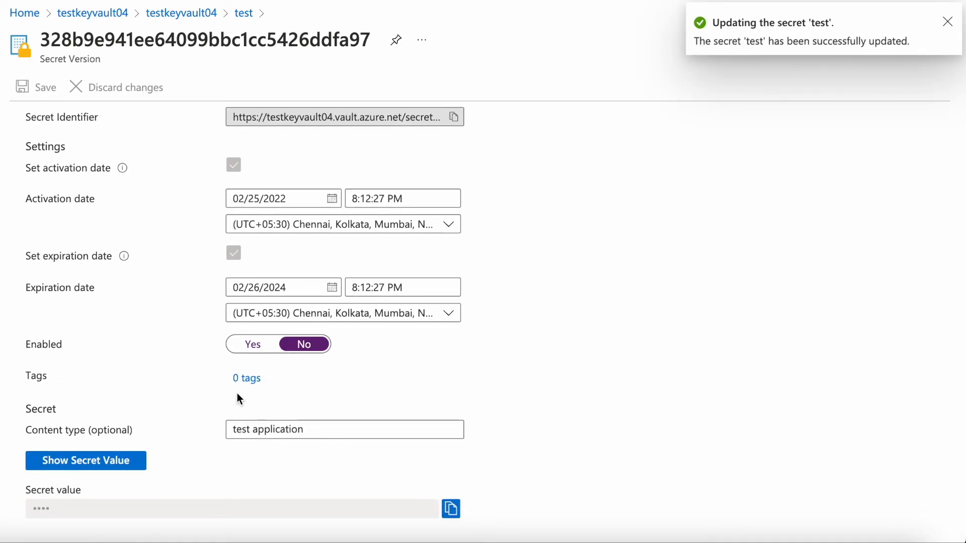
{"action": "left_click", "coordinate": [949, 24]}
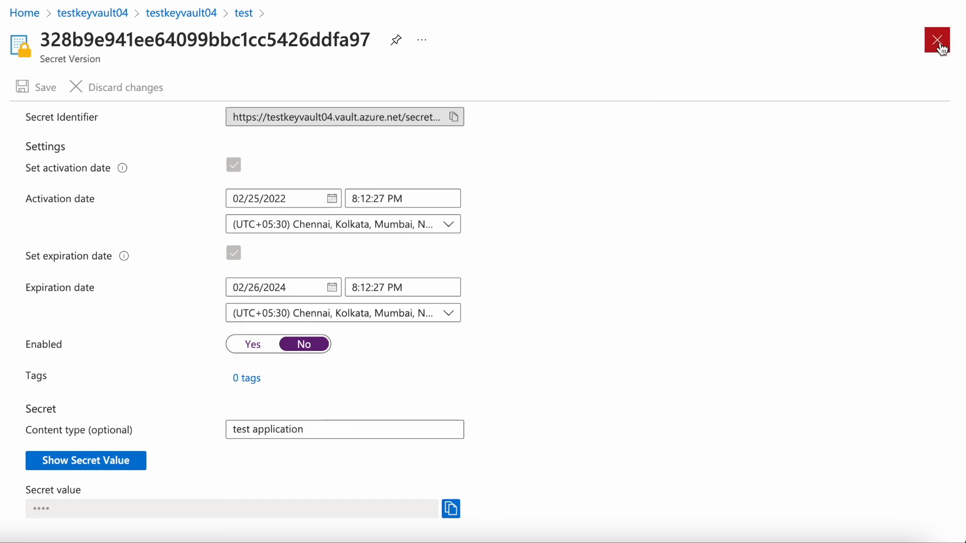
{"action": "left_click", "coordinate": [939, 42]}
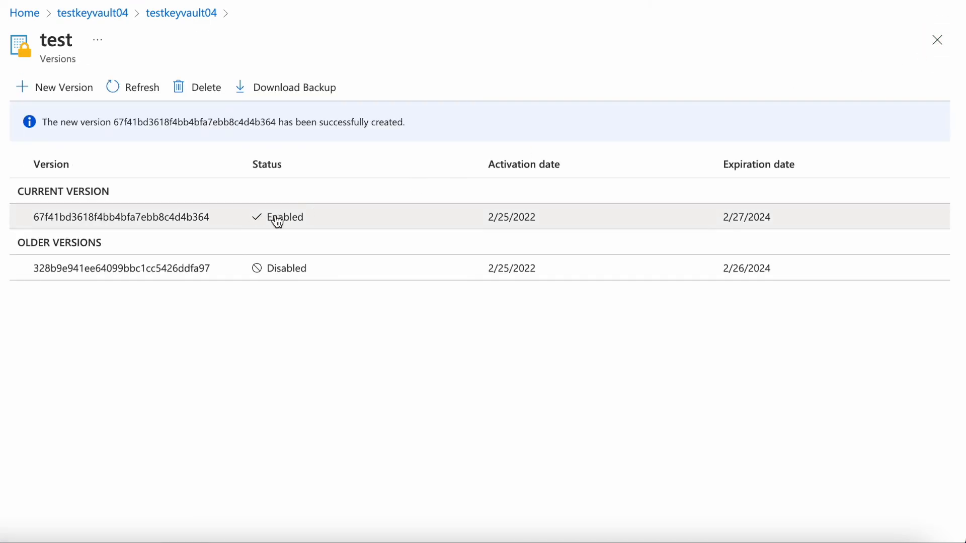
- Reveal the secret value of the current version of the test secret, then close its details
{"action": "left_click", "coordinate": [302, 224]}
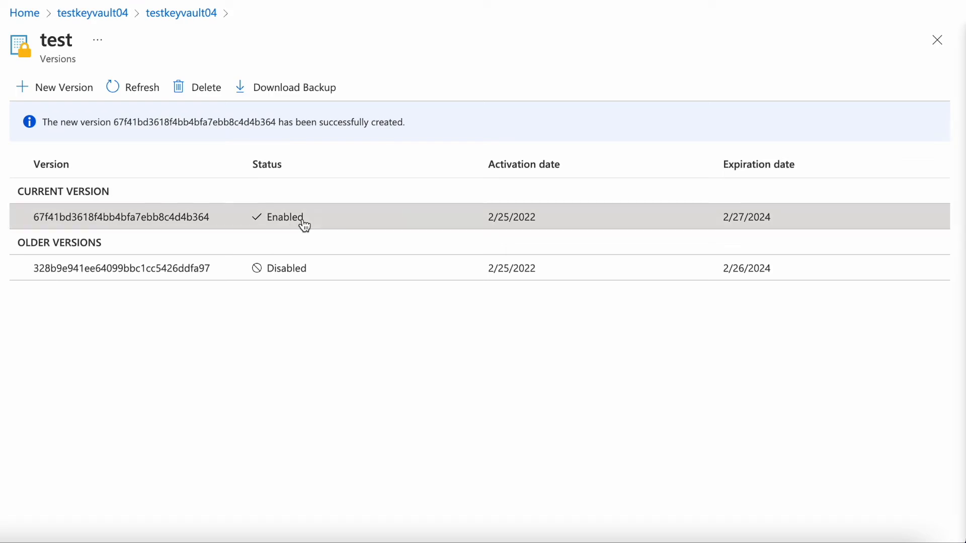
{"action": "scroll", "coordinate": [282, 333], "scroll_direction": "down", "scroll_amount": 2}
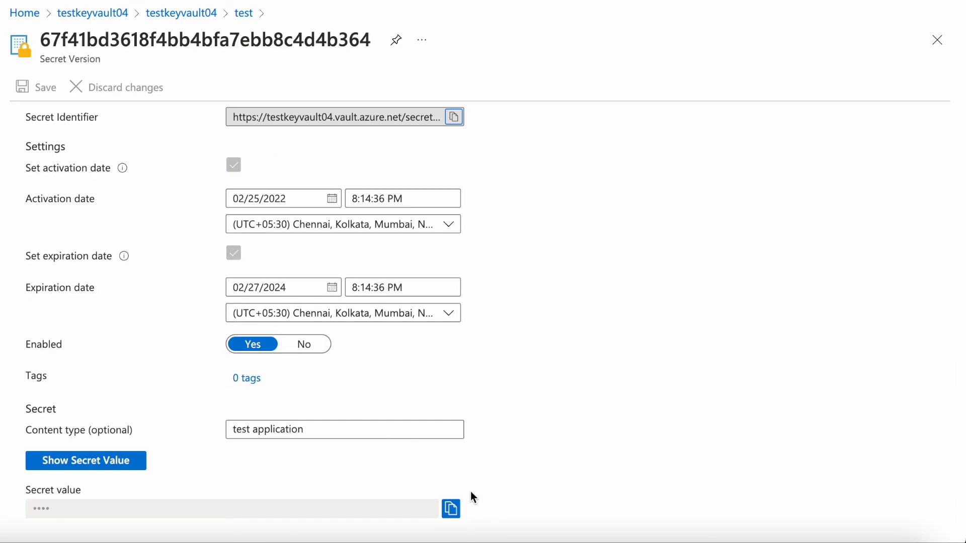
{"action": "left_click", "coordinate": [127, 469]}
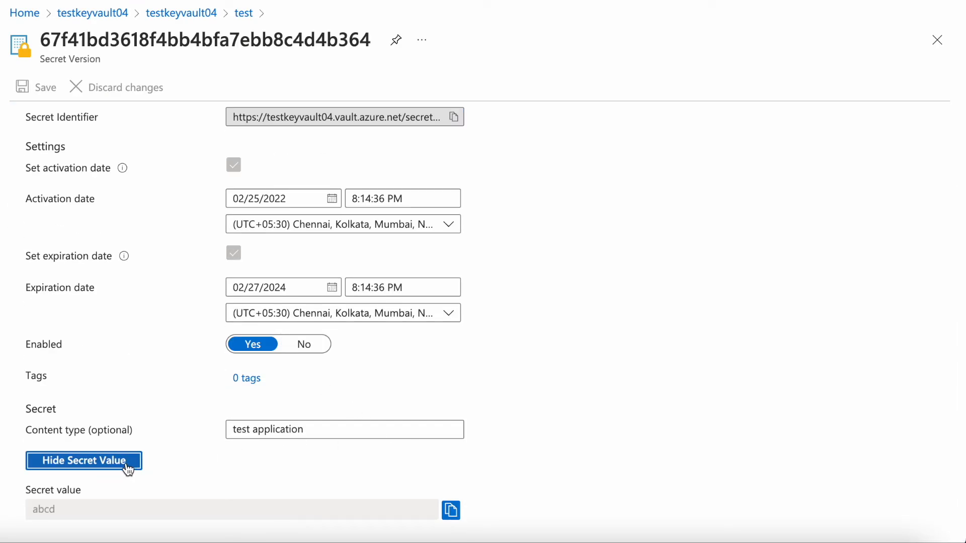
{"action": "scroll", "coordinate": [233, 465], "scroll_direction": "down", "scroll_amount": 1}
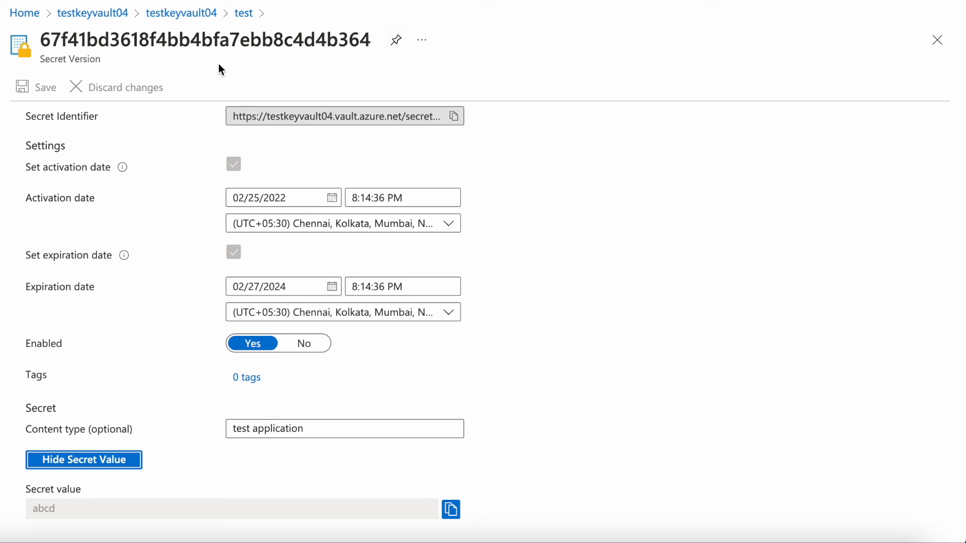
{"action": "left_click", "coordinate": [938, 40]}
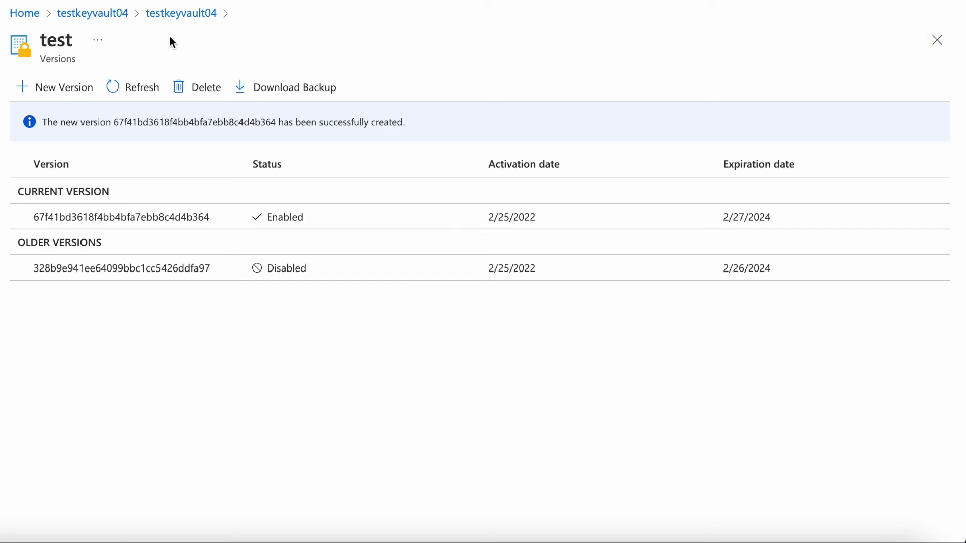
- Leave the test secret's version list and open the testkeyvault04 key vault from all resources
{"action": "left_click", "coordinate": [79, 13]}
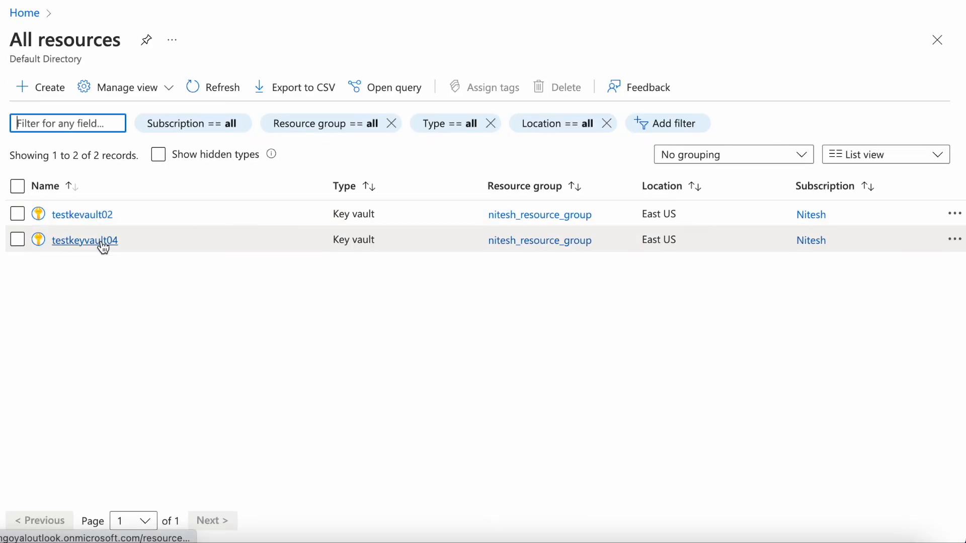
{"action": "left_click", "coordinate": [100, 240]}
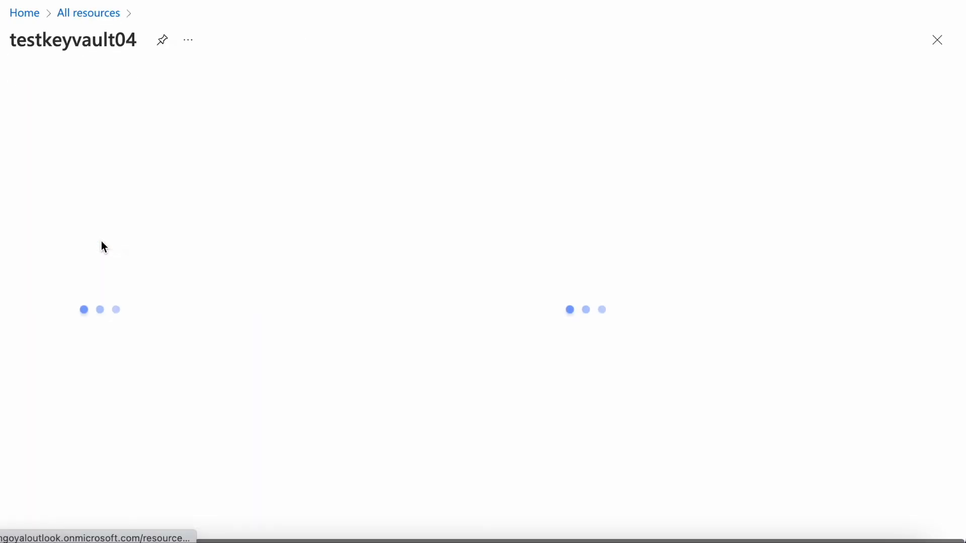